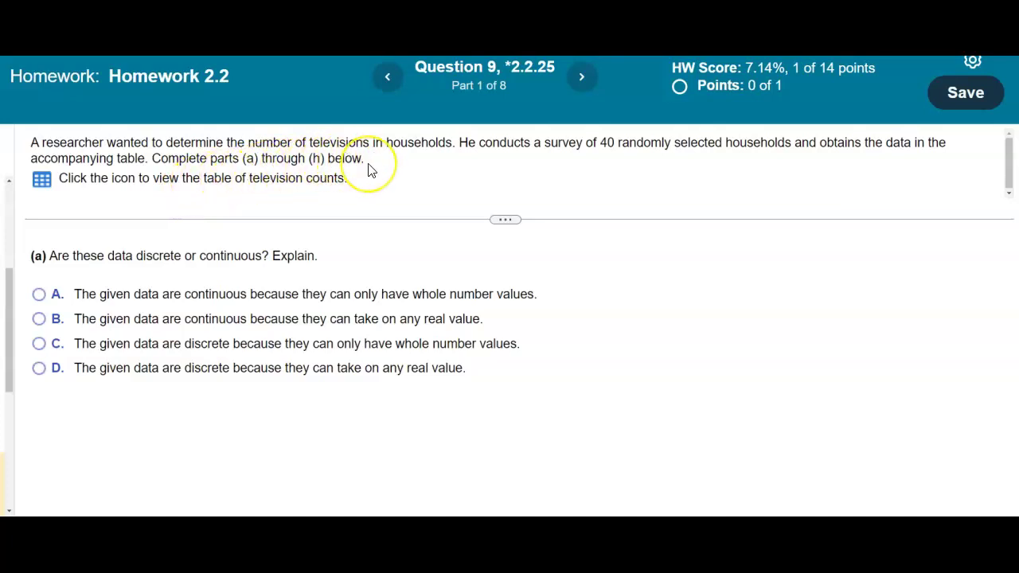
Open the table of television counts and move its window aside so the part (a) answer choices are uncovered.
click(41, 180)
drag(230, 218, 548, 202)
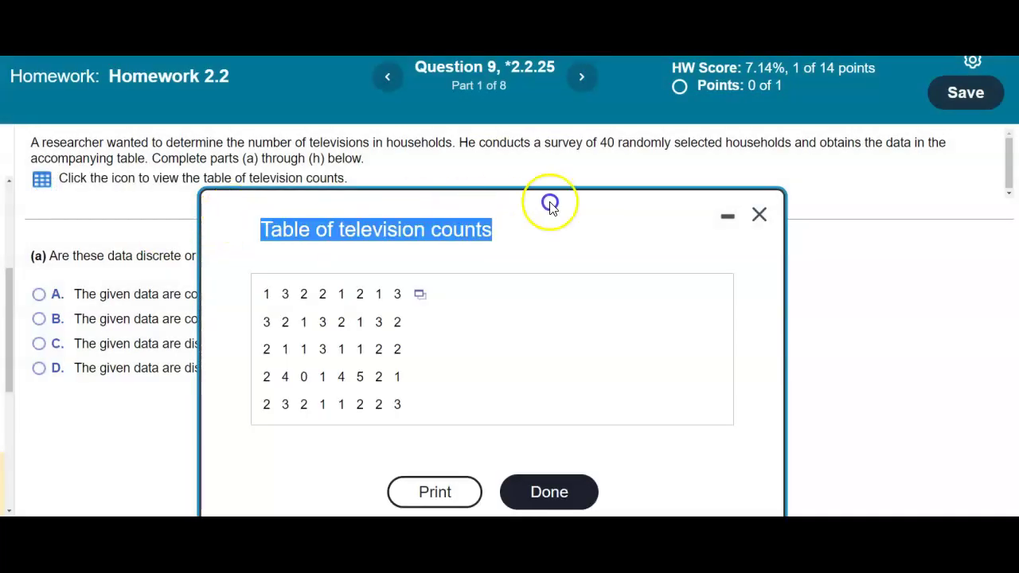
drag(312, 202, 632, 236)
click(629, 231)
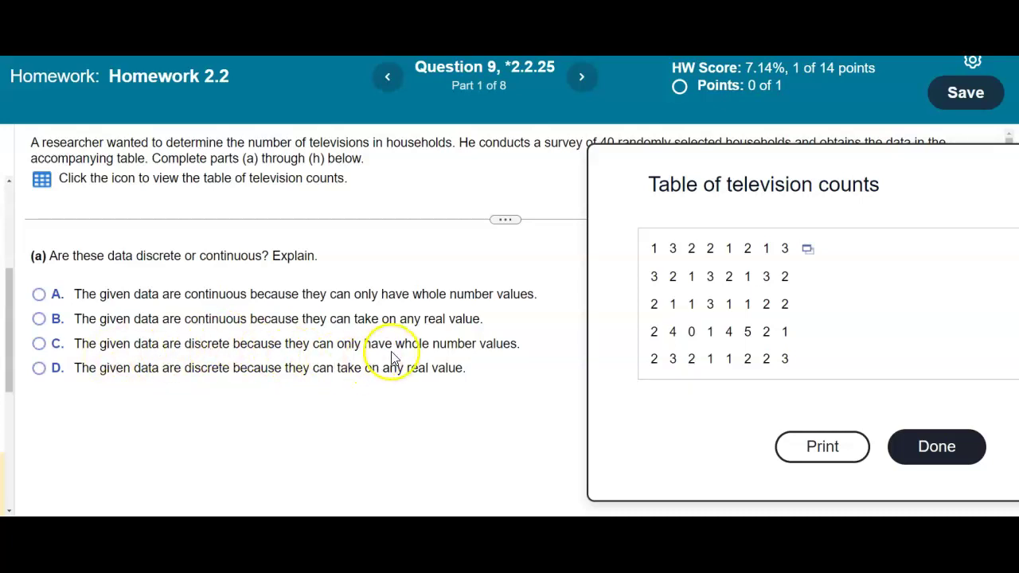
Answer part (a) with choice C, that the data are discrete because they can only have whole number values, and continue to part (b).
click(39, 343)
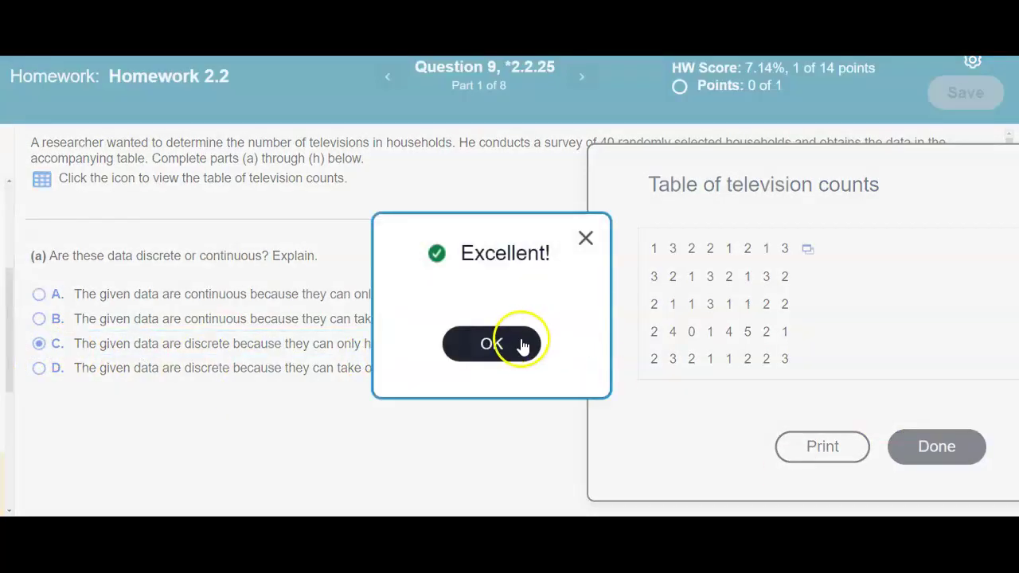
click(518, 344)
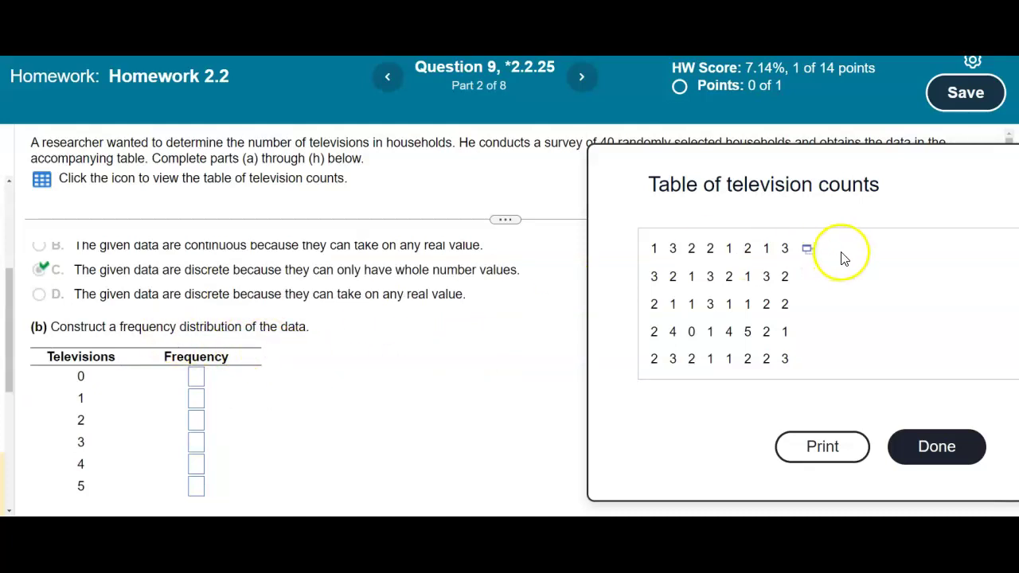
Open the television counts data in StatCrunch and move its window clear of the part (b) frequency table.
click(807, 250)
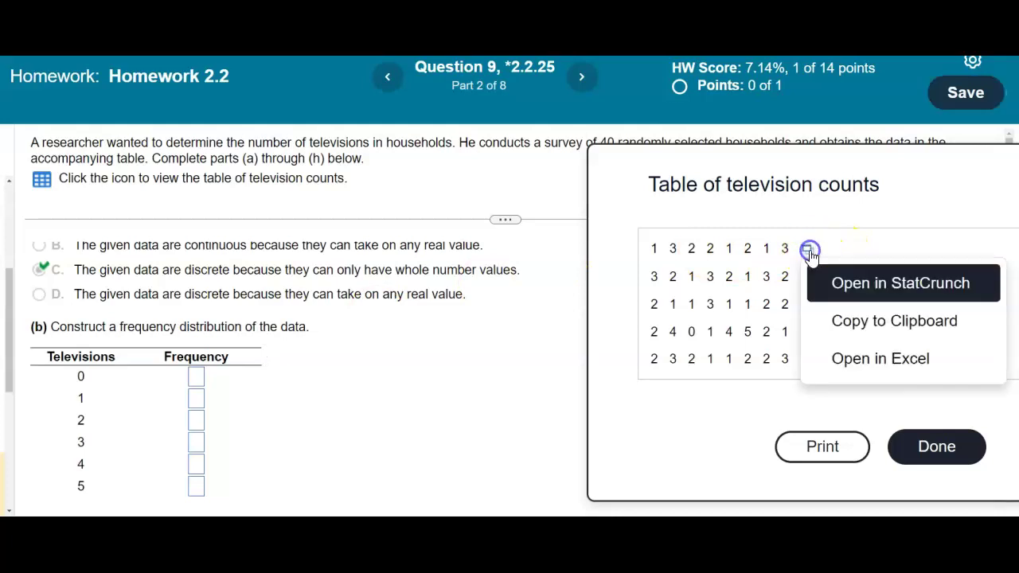
click(839, 285)
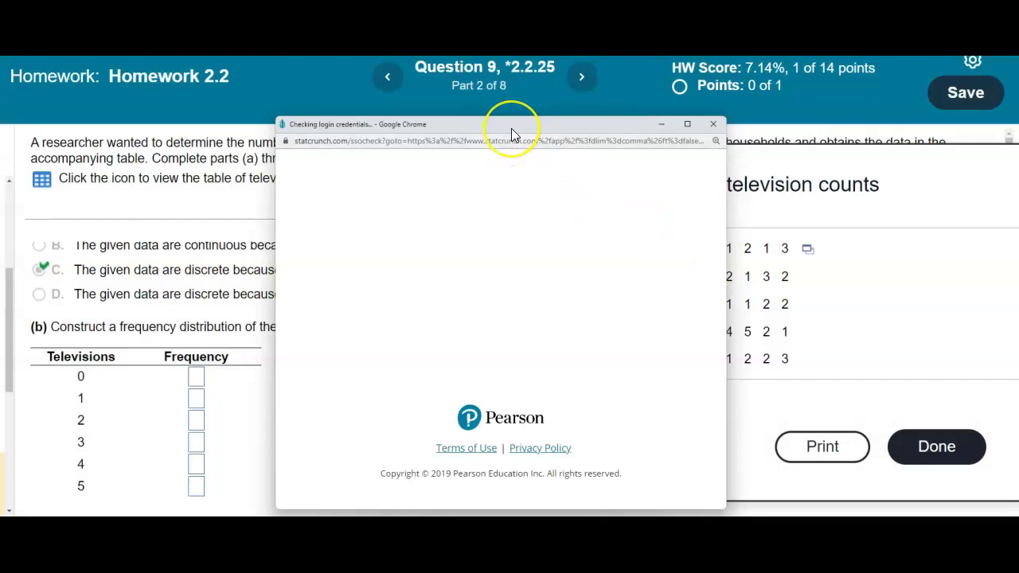
drag(529, 133, 648, 116)
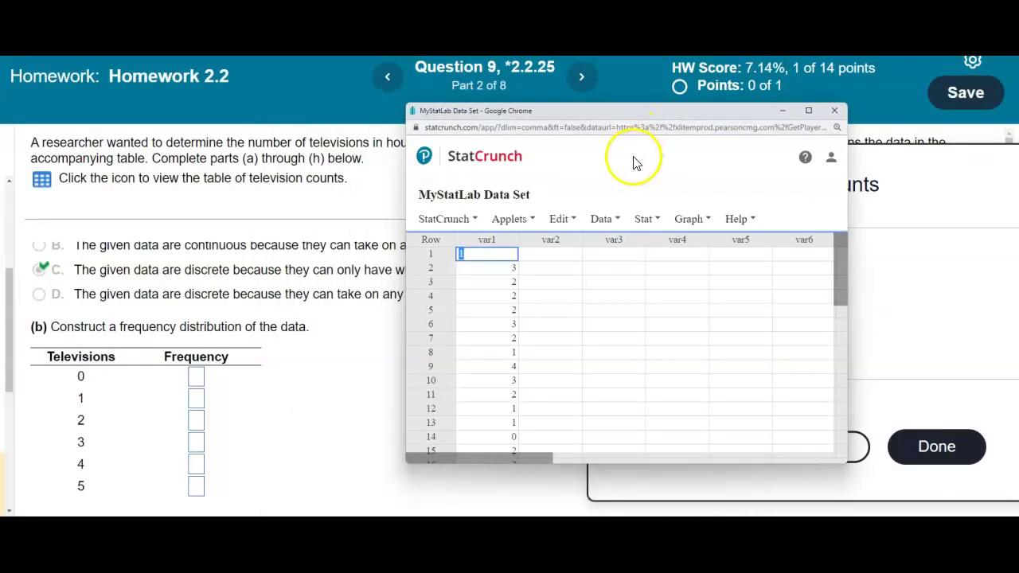
Compute a frequency table for var1 in StatCrunch with Frequency as the only statistic.
click(510, 219)
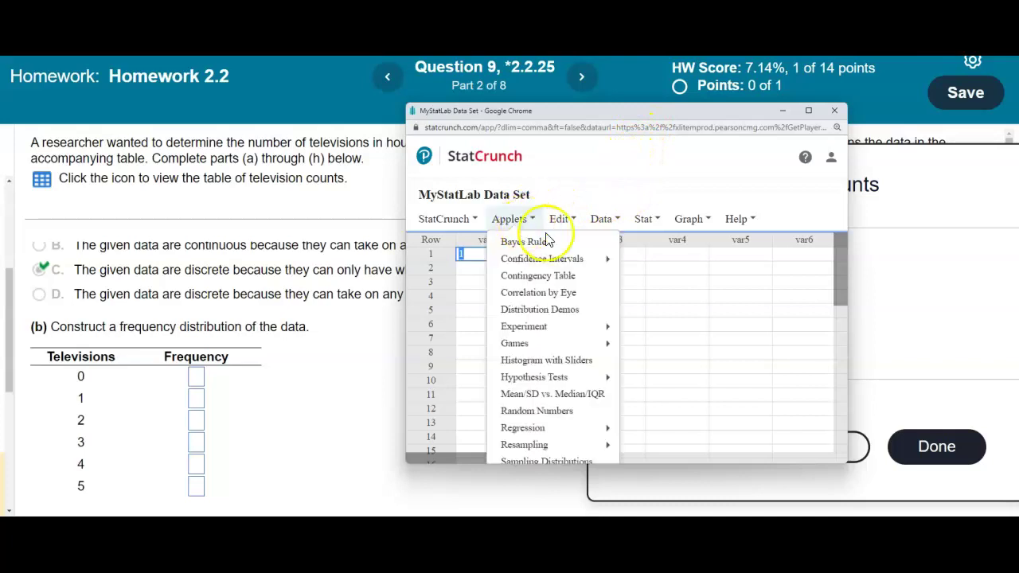
click(647, 221)
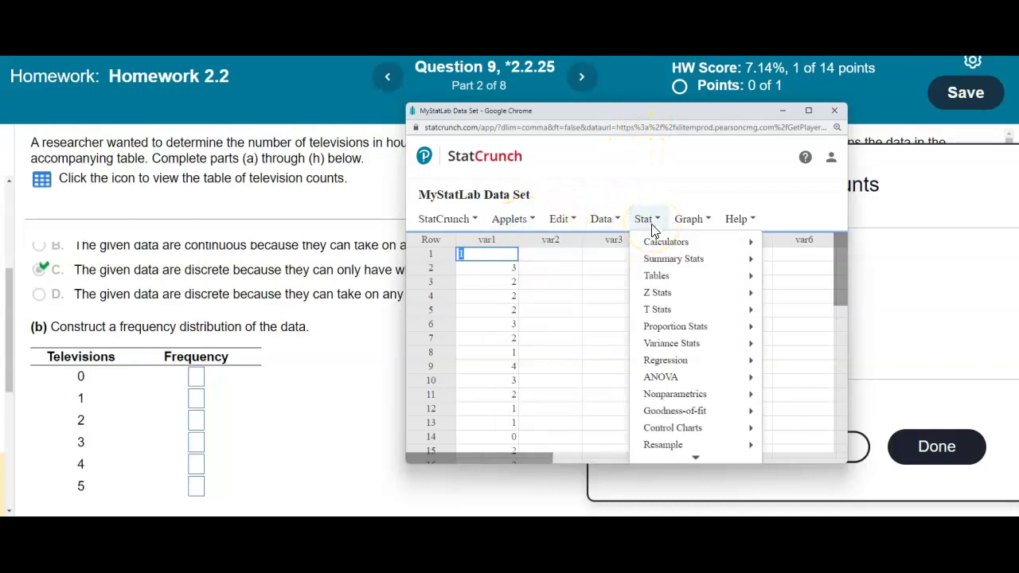
mouse_move(663, 284)
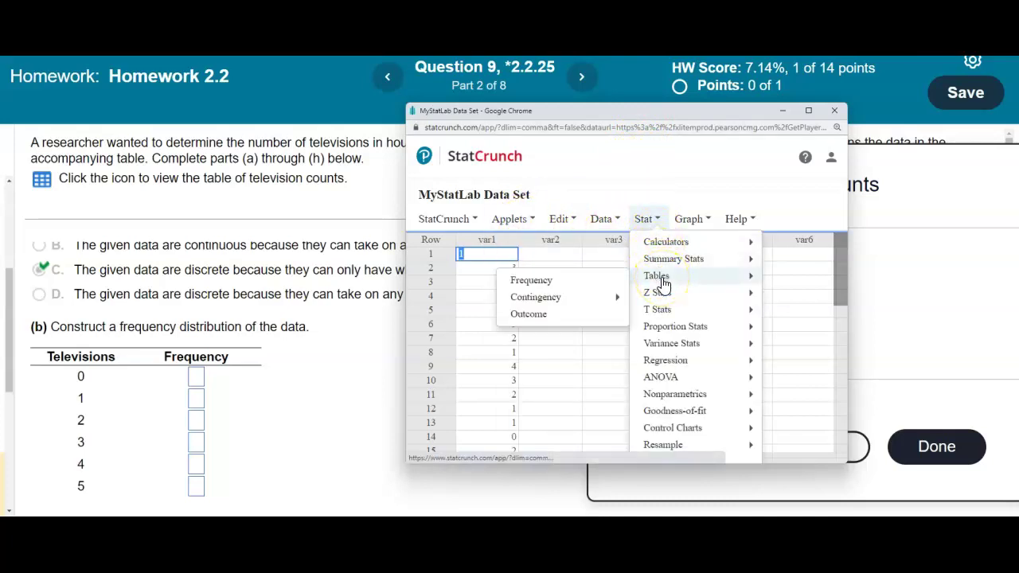
click(611, 281)
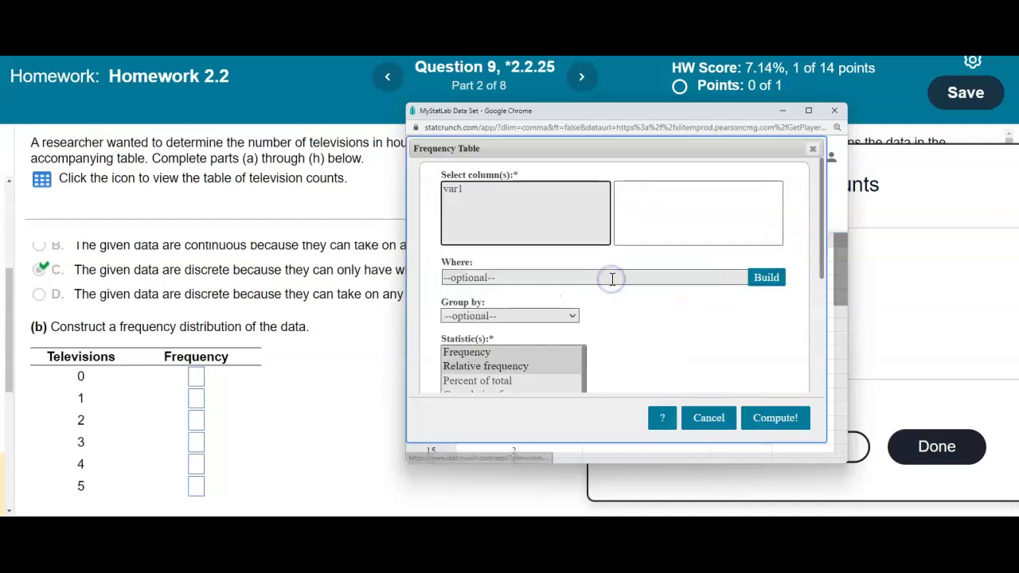
click(458, 189)
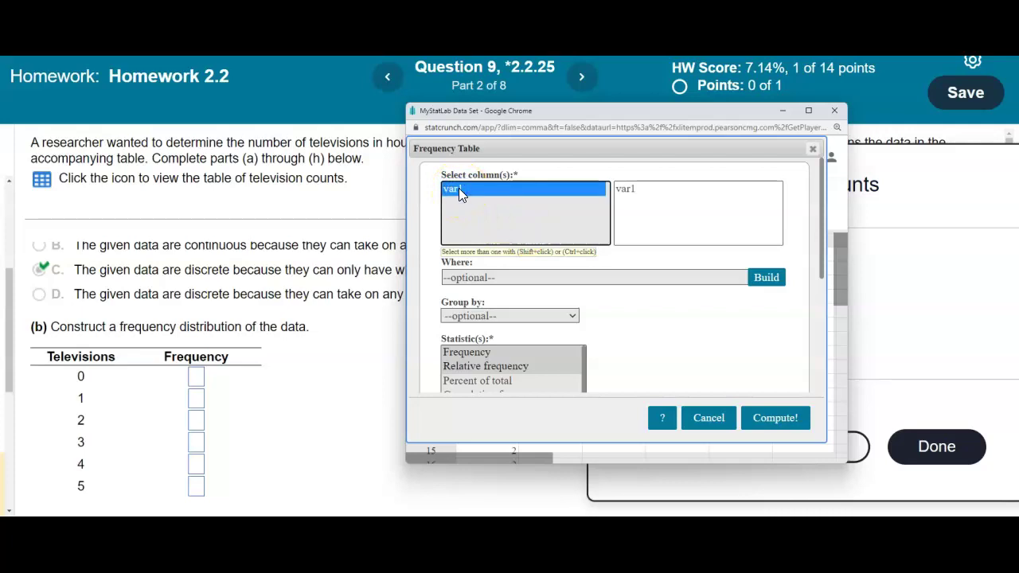
click(524, 353)
drag(824, 289, 834, 398)
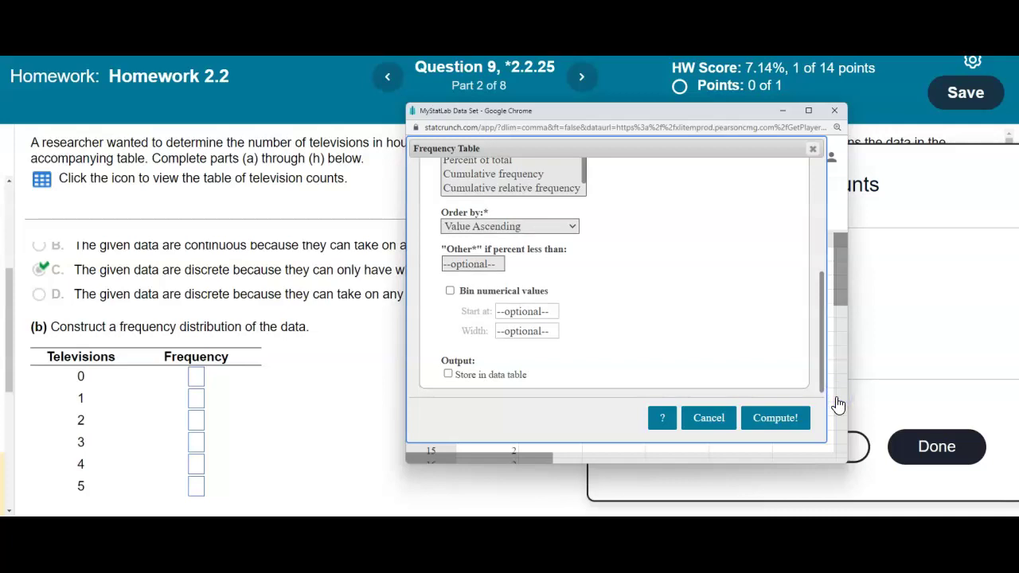
click(788, 417)
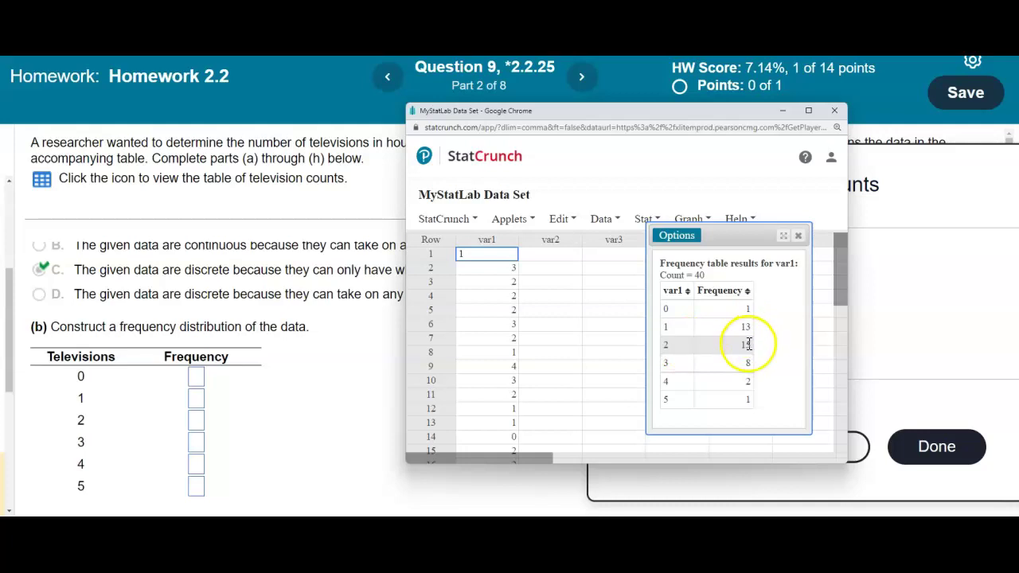
In the part (b) homework table, enter frequencies 1, 13 and 15 for 0, 1 and 2 televisions.
click(204, 378)
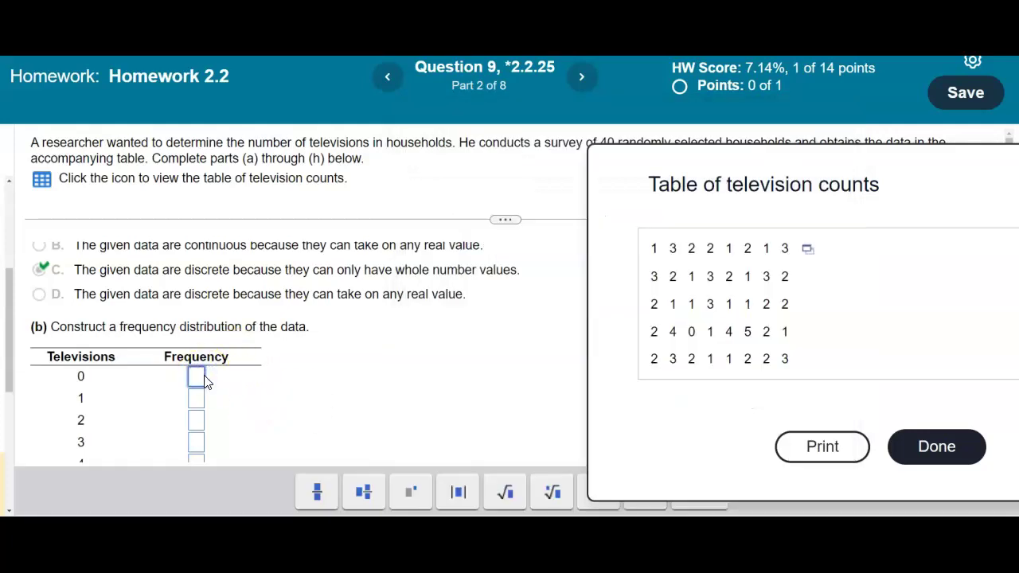
text(1)
scroll(194, 404, down, 1)
click(198, 363)
text(13)
click(202, 386)
text(15)
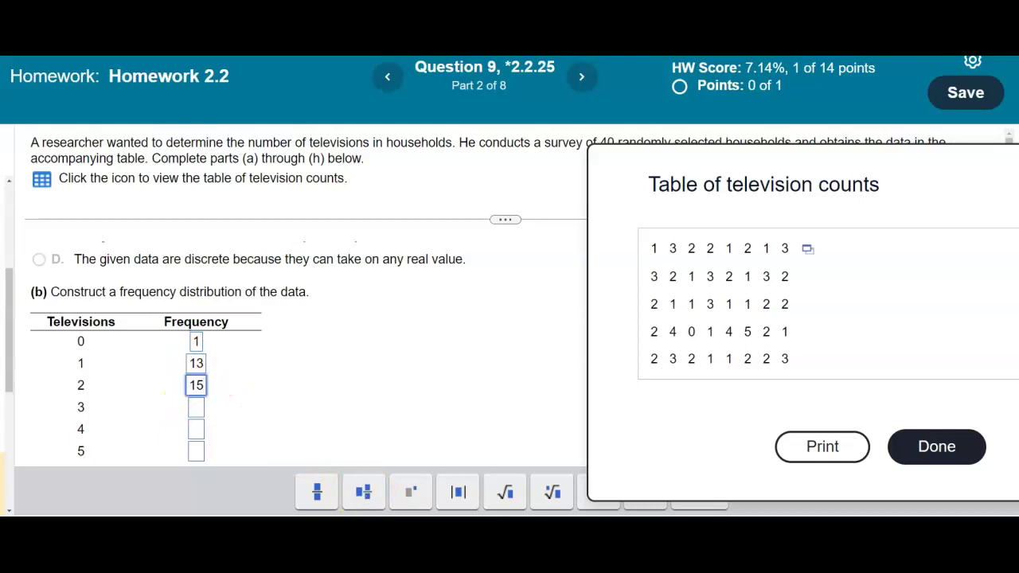
Using the StatCrunch results, enter frequencies 8, 2 and 1 for 3, 4 and 5 televisions, then submit part (b) and continue.
click(510, 558)
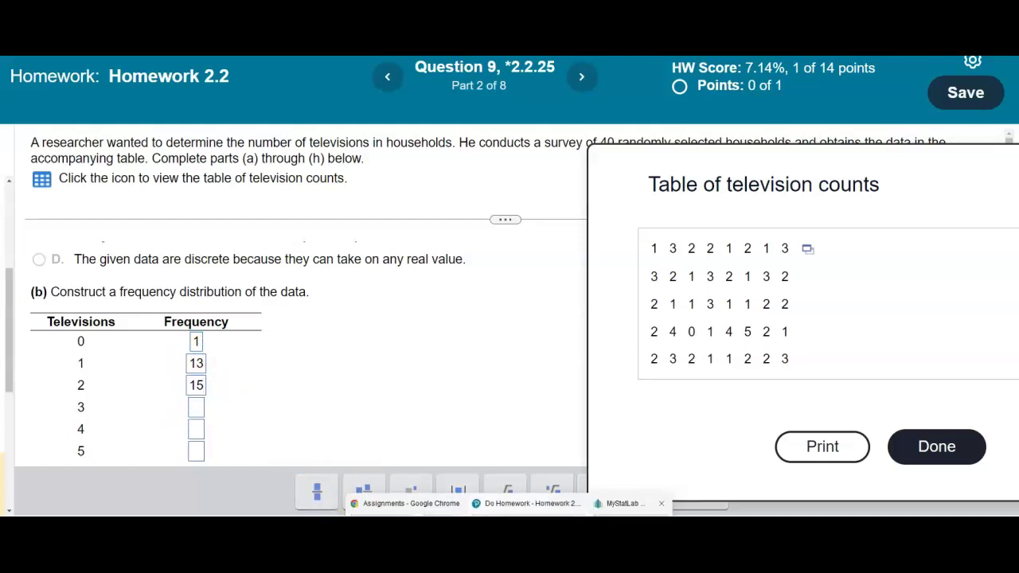
click(623, 503)
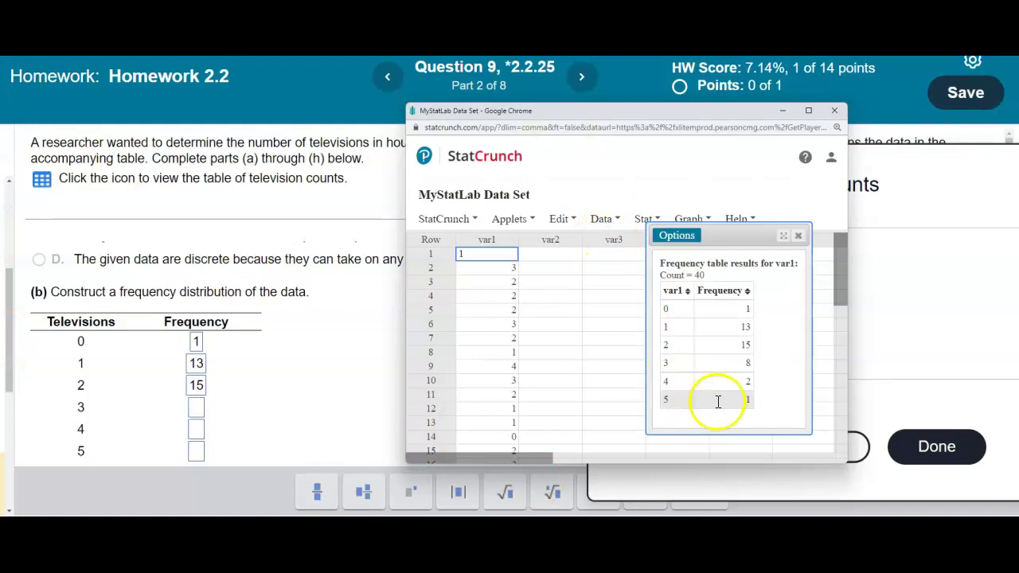
click(195, 410)
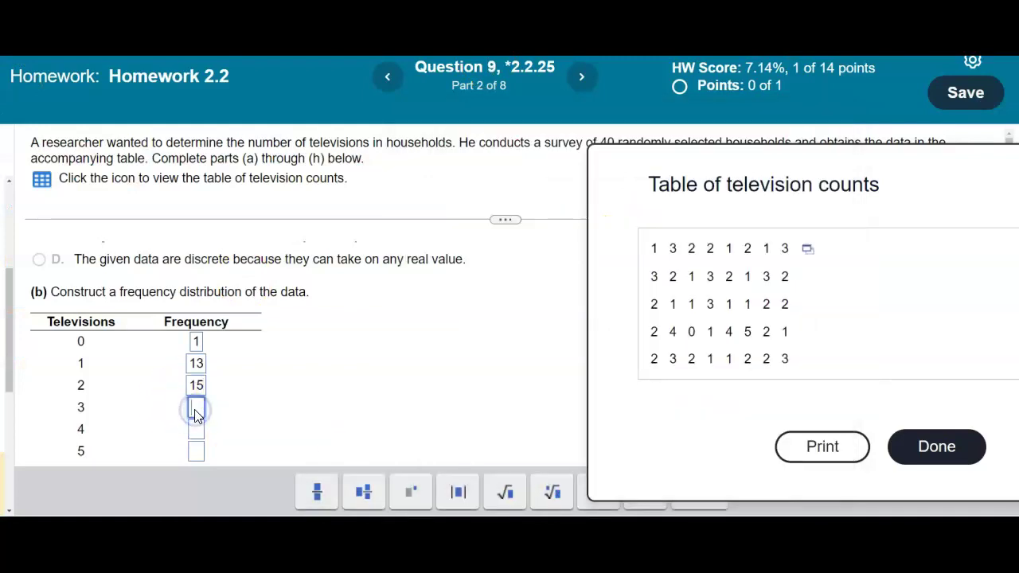
text(8)
click(197, 429)
text(2)
click(197, 449)
text(1)
key(Return)
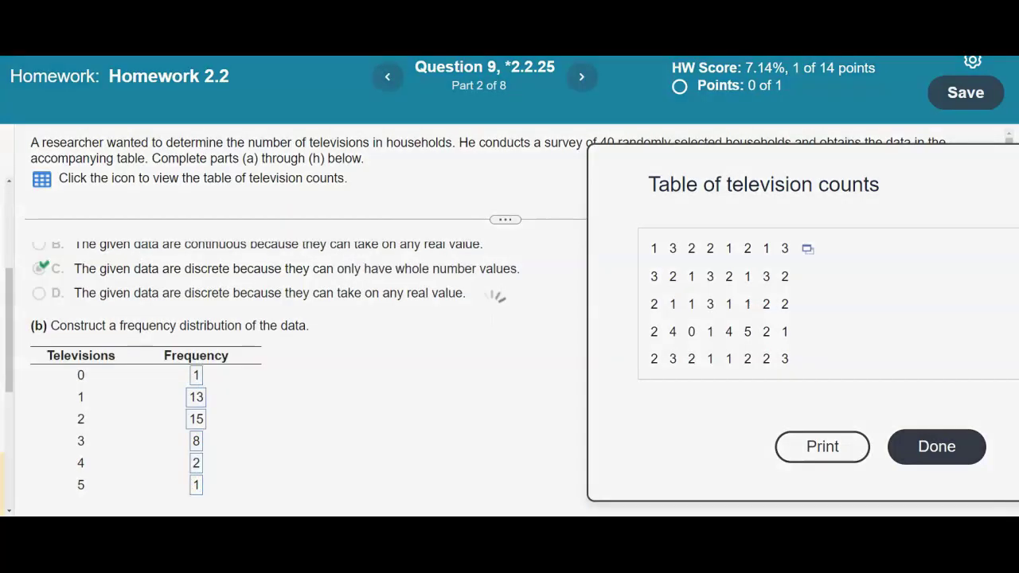
click(491, 353)
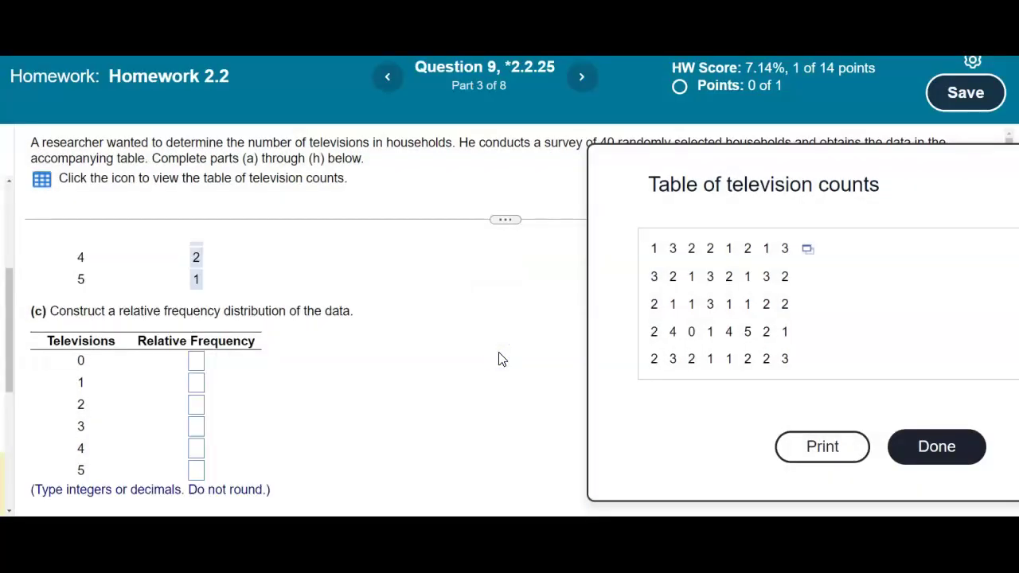
Return to StatCrunch and recompute the var1 frequency table with Relative frequency as the only statistic.
click(271, 335)
mouse_move(510, 514)
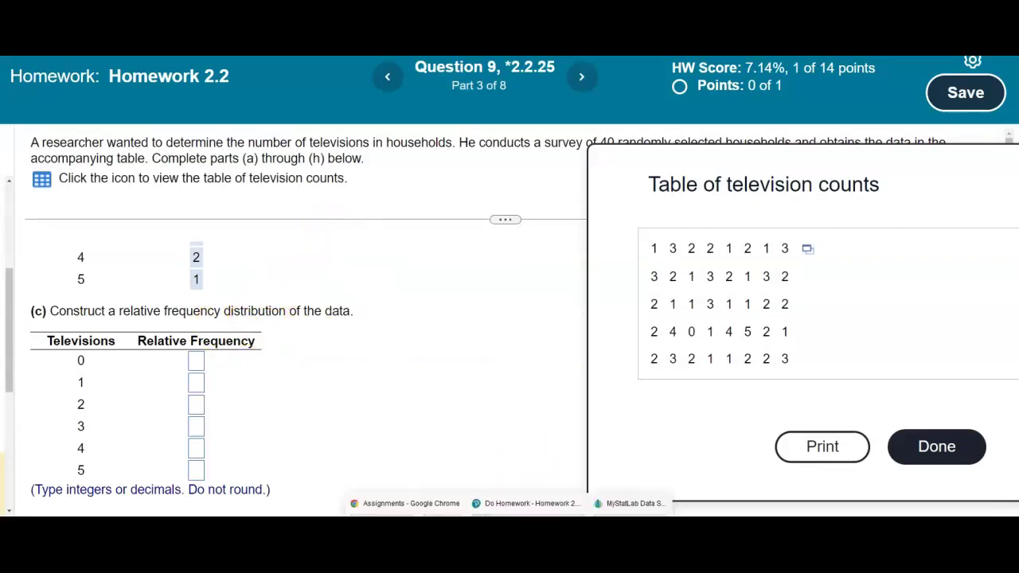
click(625, 503)
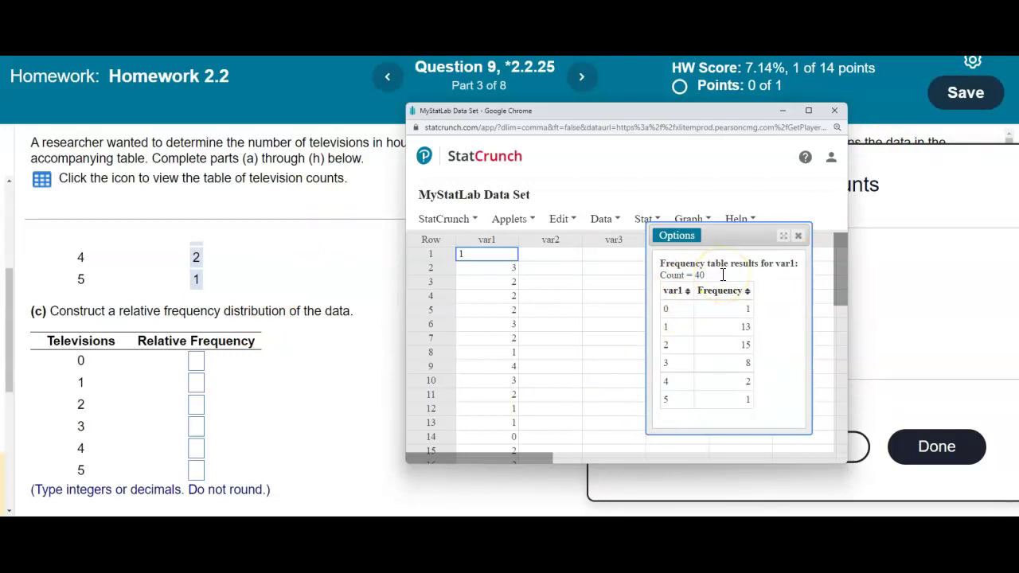
click(676, 235)
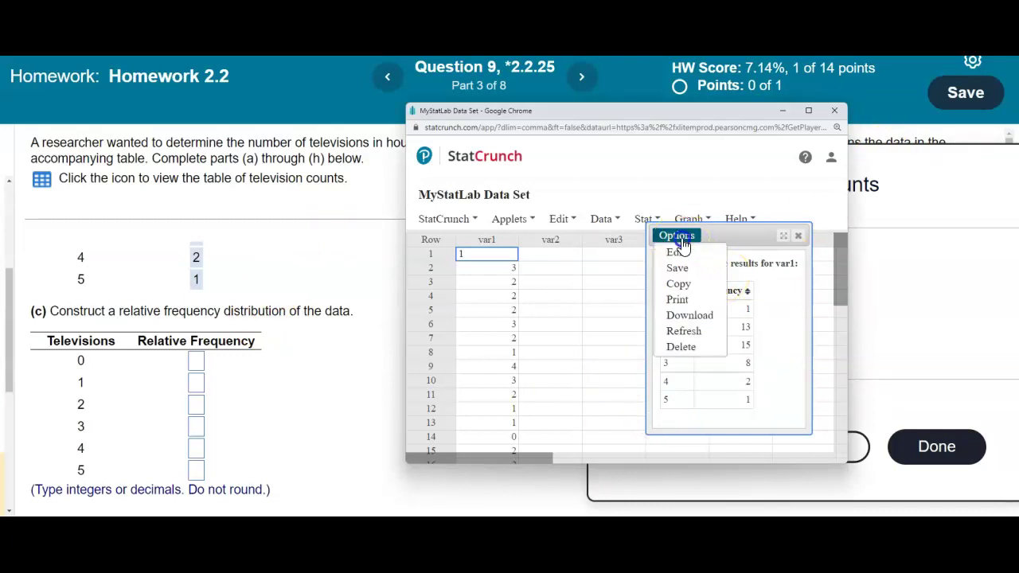
click(678, 253)
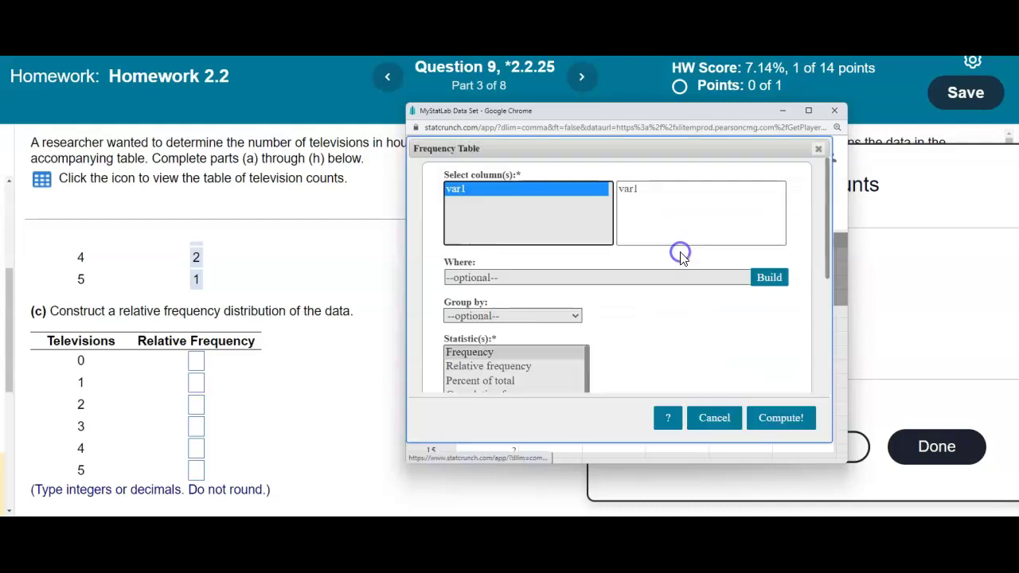
click(476, 370)
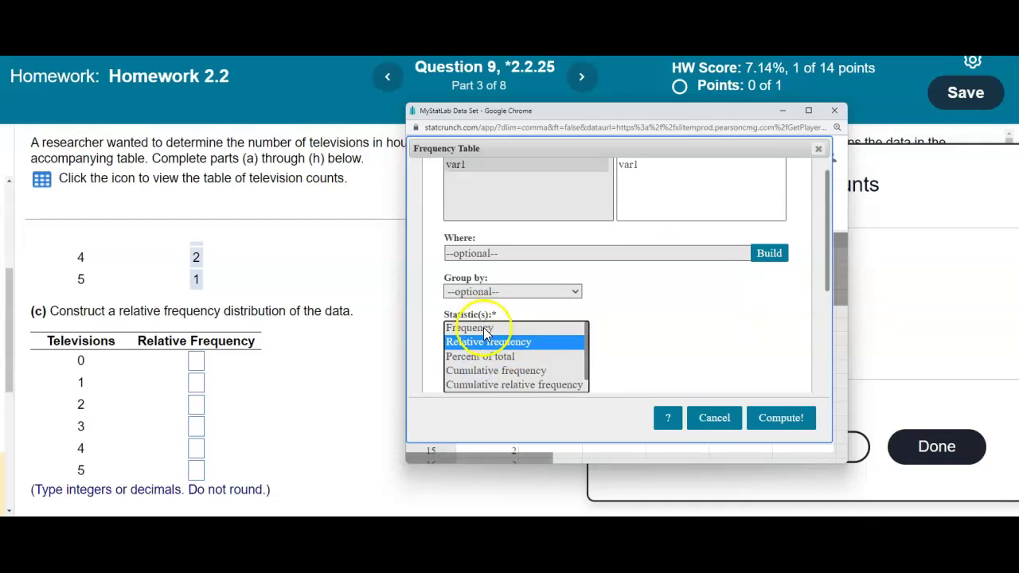
click(792, 402)
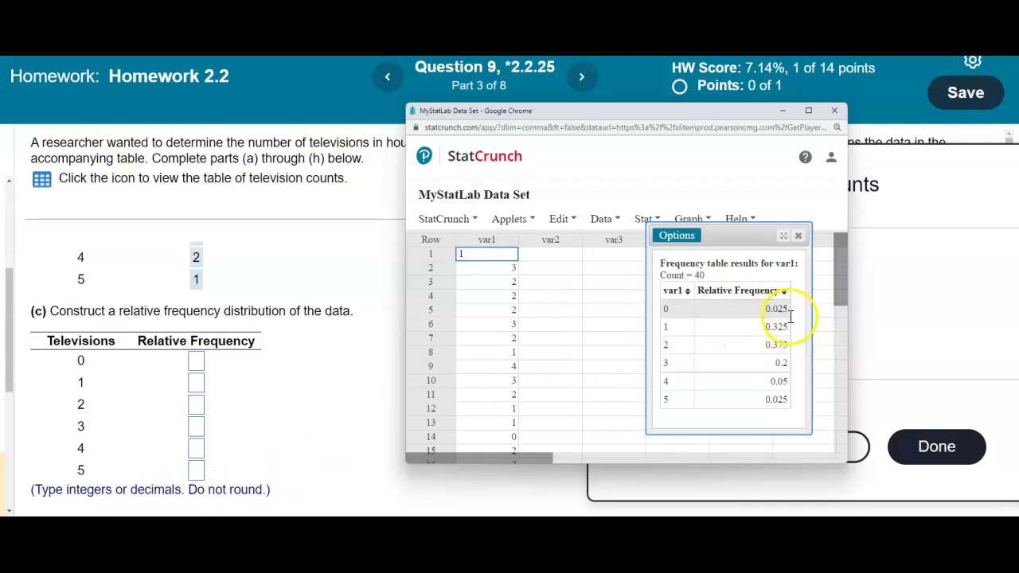
In the part (c) homework table, enter relative frequencies 0.025 for 0 televisions and 0.325 for 1 television.
click(199, 366)
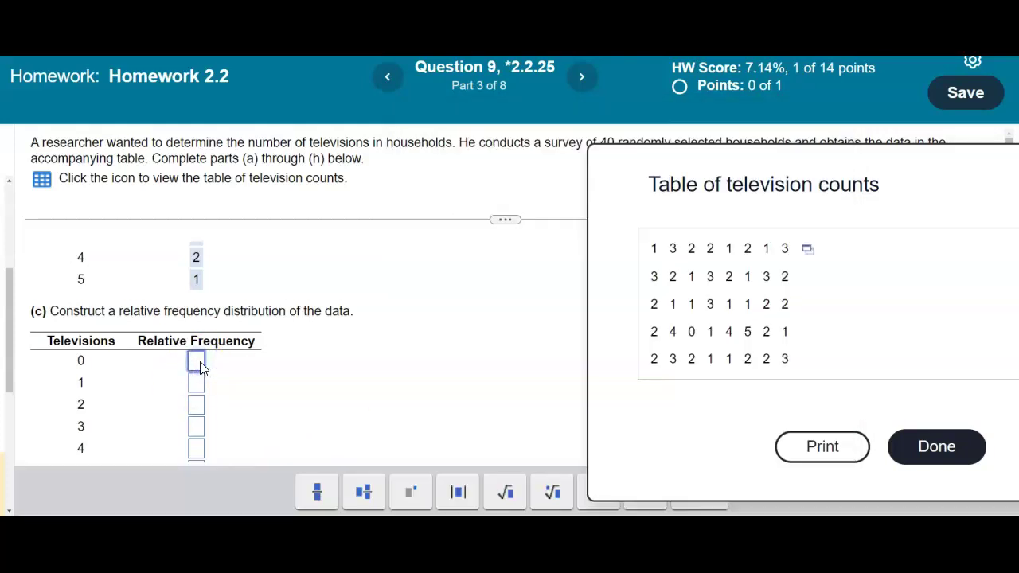
text(0.025)
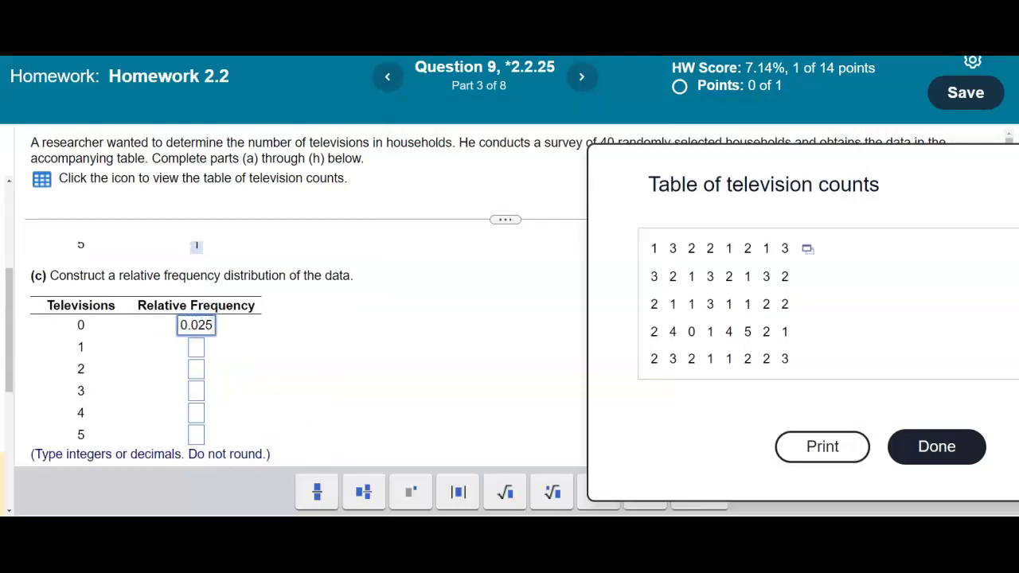
click(649, 501)
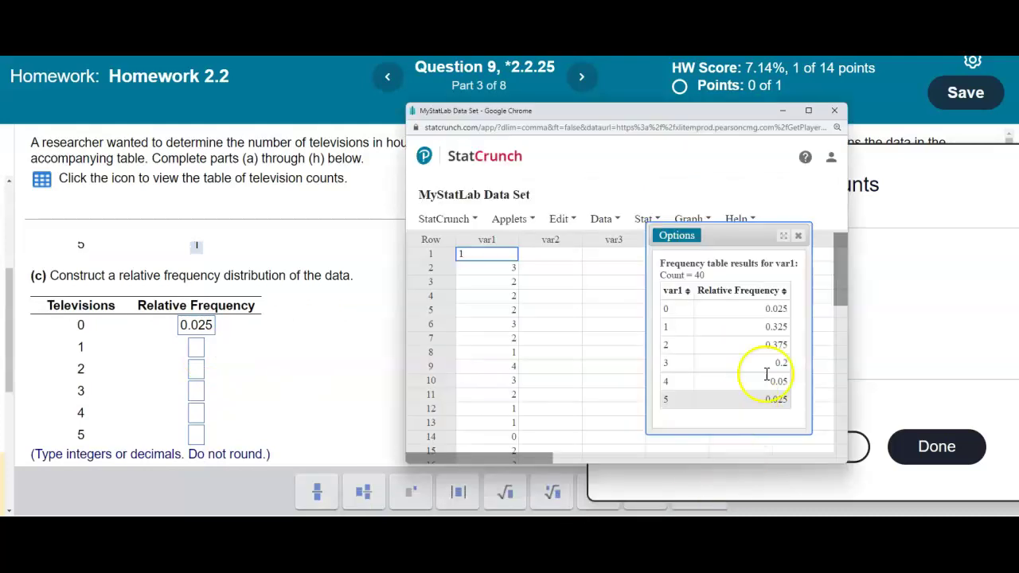
click(200, 351)
text(0.325)
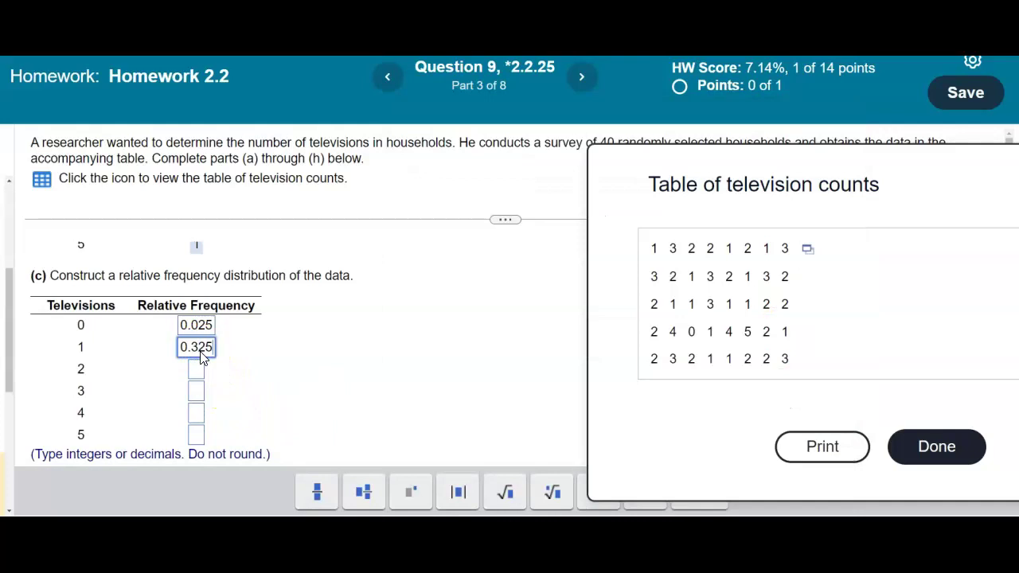
Using the StatCrunch results, enter relative frequencies 0.375, 0.2 and 0.05 for 2, 3 and 4 televisions in part (c).
click(649, 502)
click(198, 372)
click(649, 502)
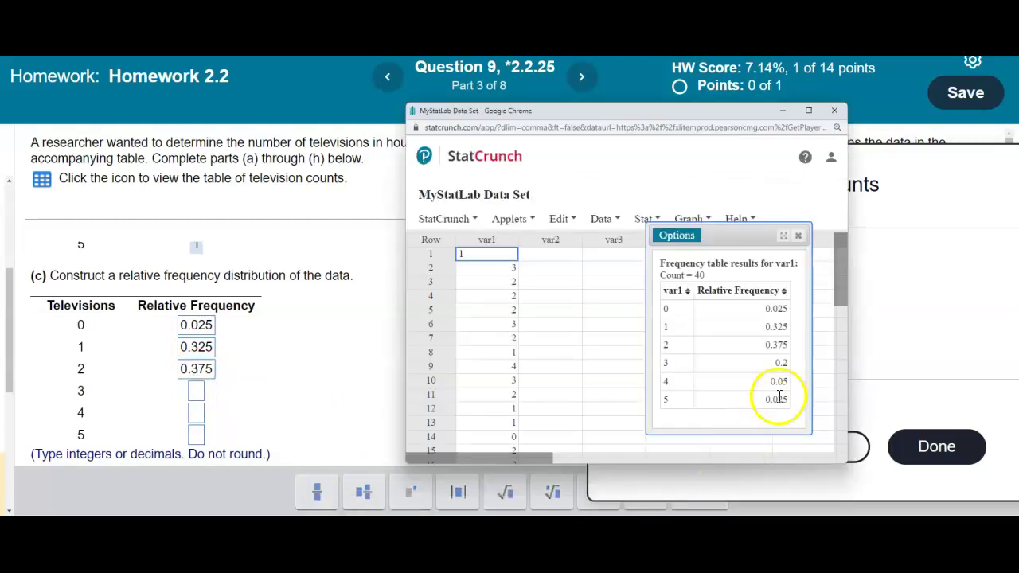
click(196, 392)
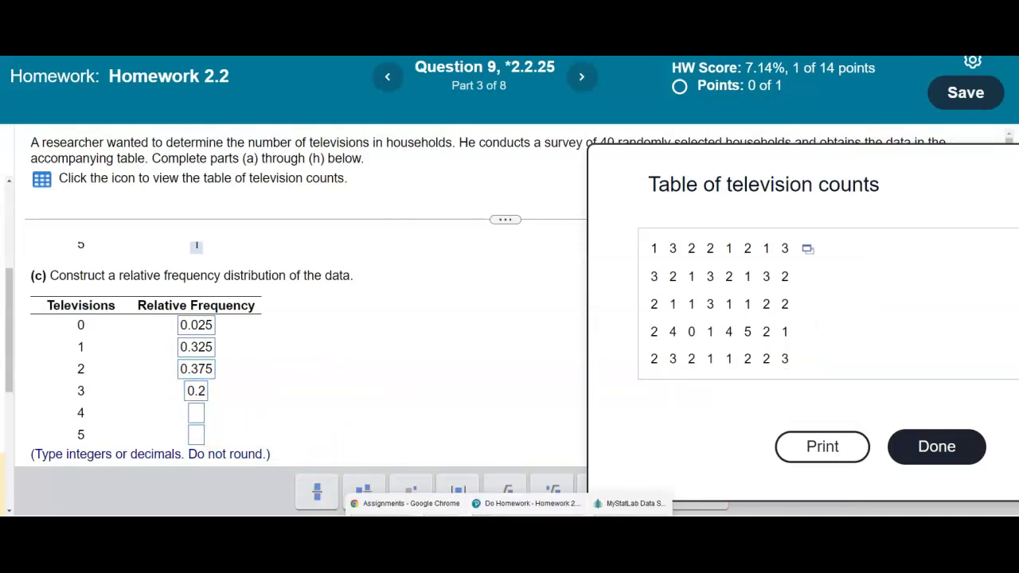
click(645, 500)
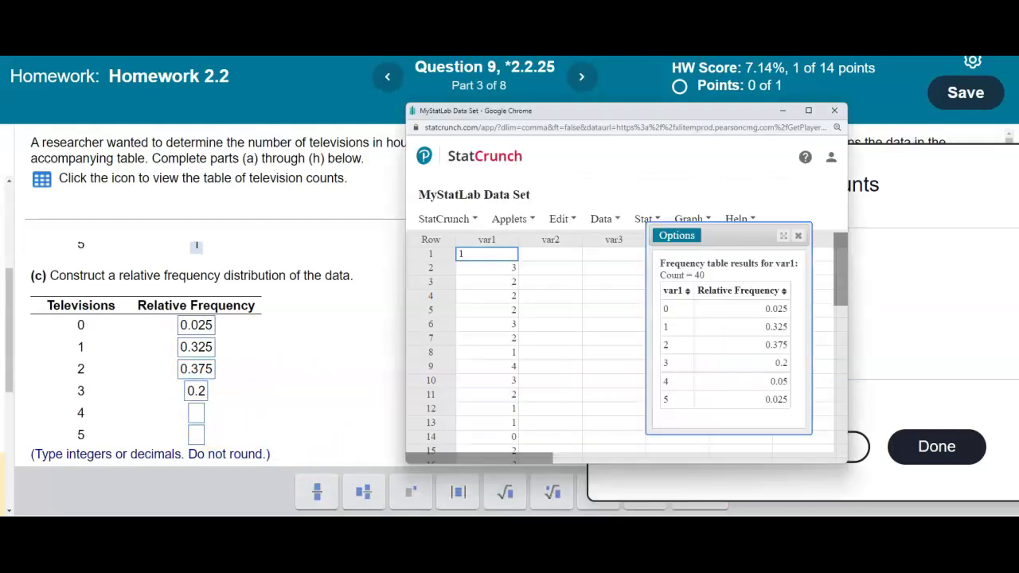
click(197, 413)
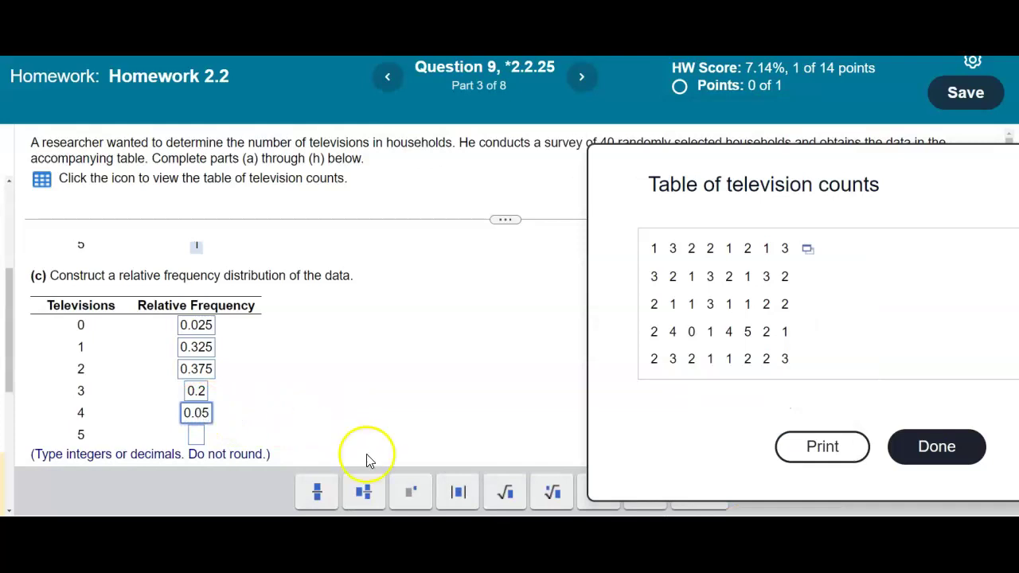
Using the StatCrunch results, enter relative frequency 0.025 for 5 televisions, then submit part (c) and continue to part (d).
click(637, 500)
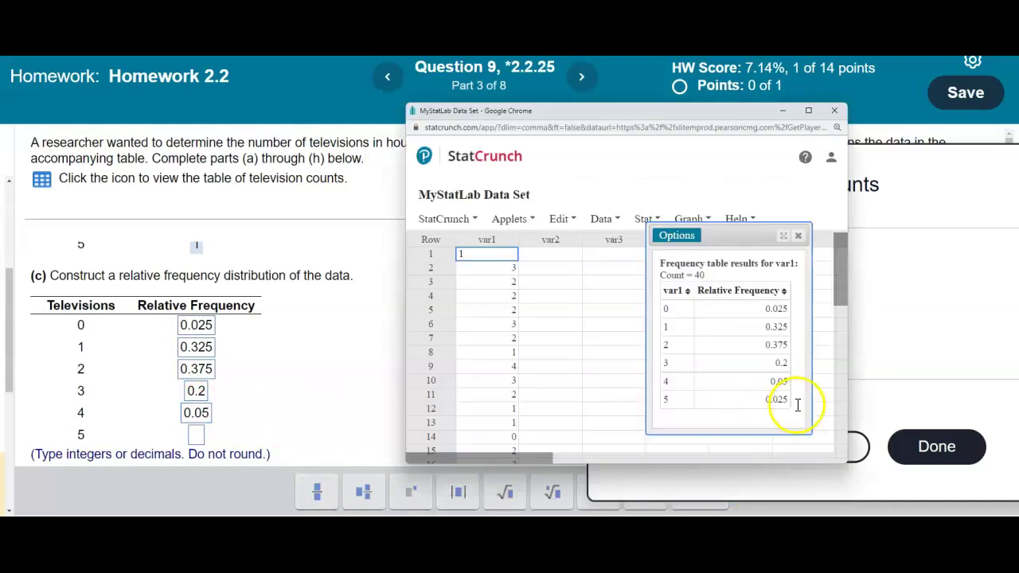
click(195, 437)
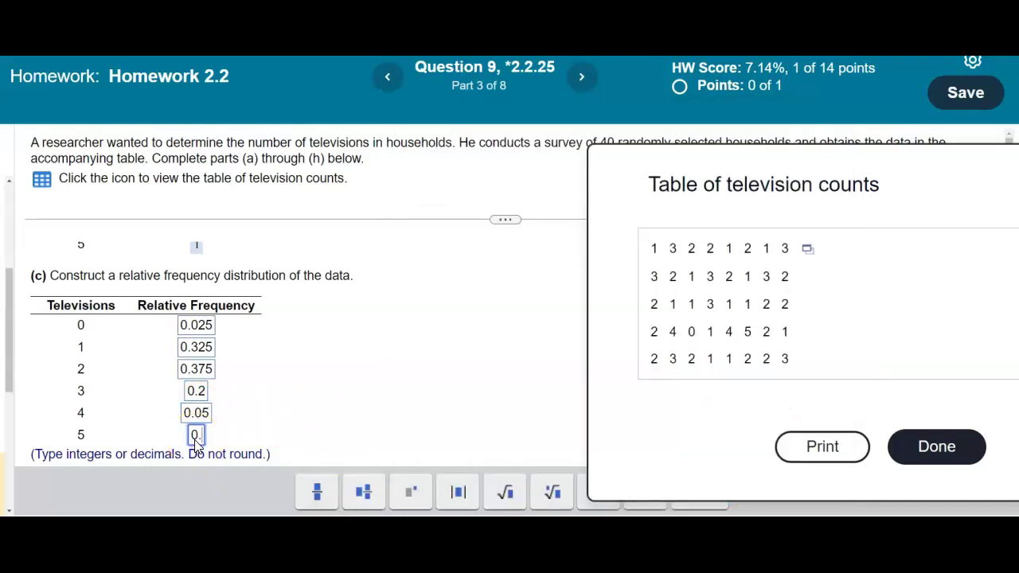
click(533, 398)
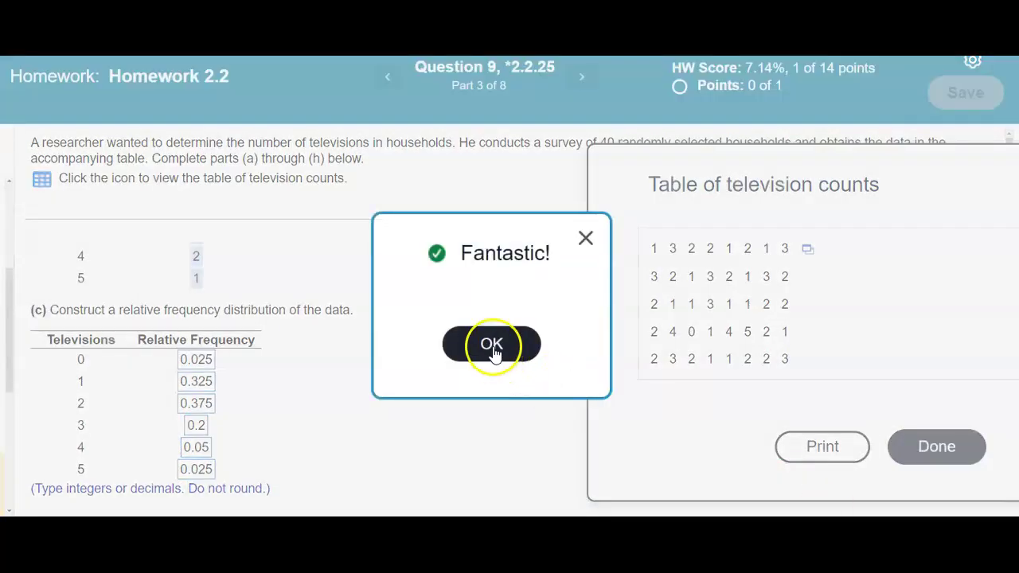
click(492, 345)
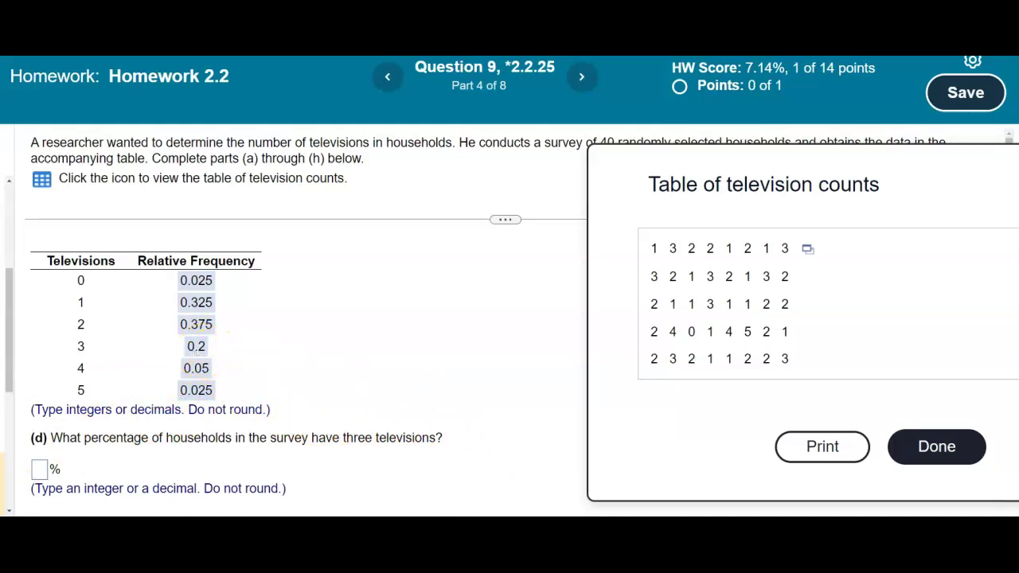
Switch to the TI-84 Plus calculator, clear its screen and compute 0.2*100 for the three-television percentage.
key(alt+Tab)
click(264, 498)
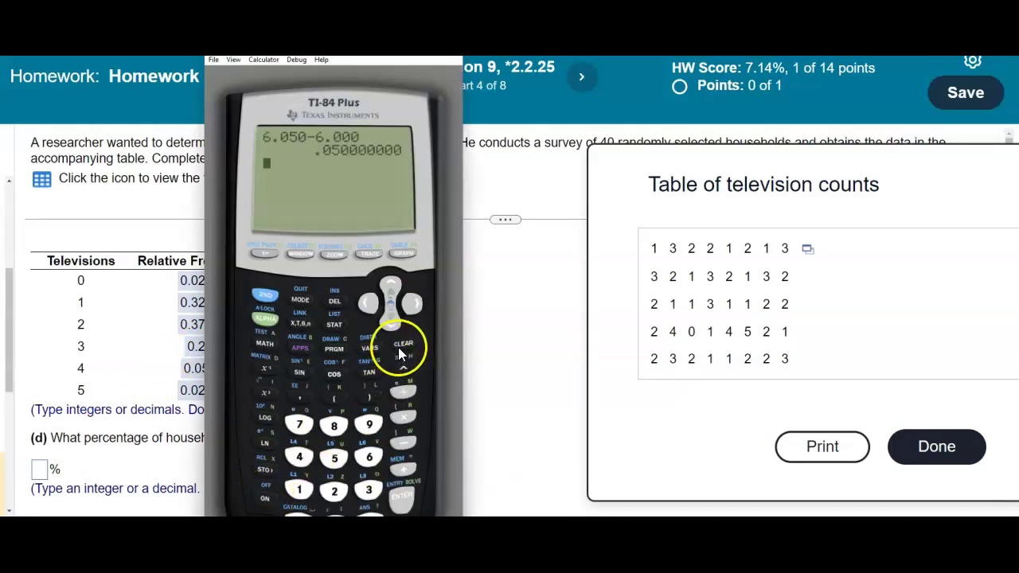
click(398, 347)
click(334, 499)
click(407, 419)
click(299, 490)
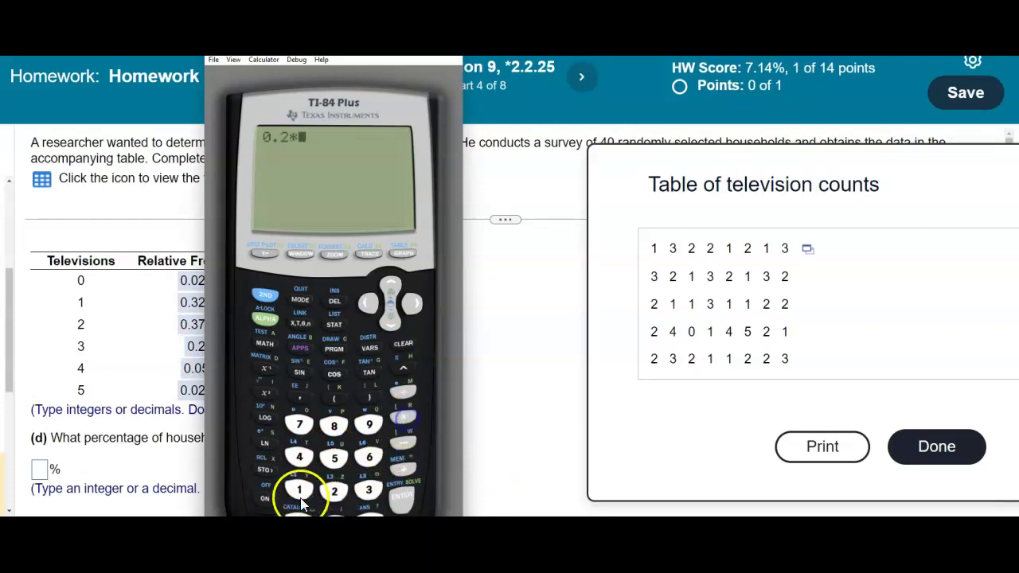
click(405, 500)
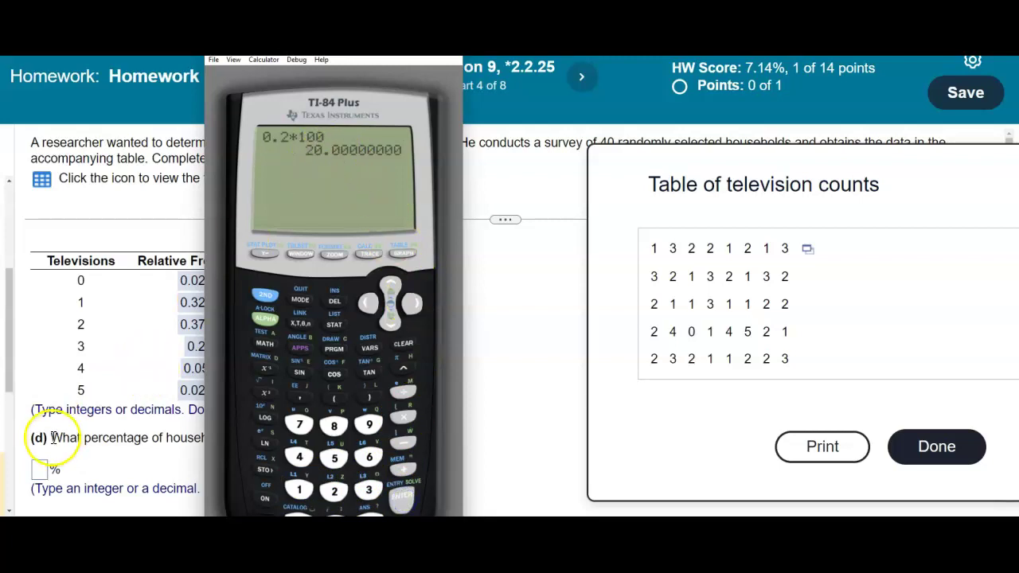
Enter 20 as the part (d) percentage of households with three televisions, then submit and continue to part (e).
click(42, 477)
click(39, 465)
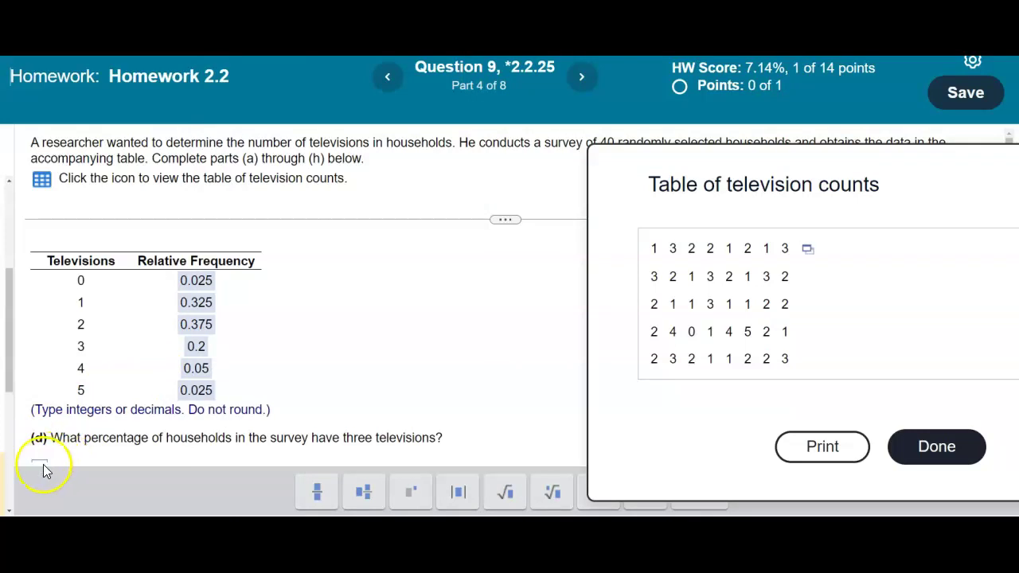
click(43, 464)
text(20)
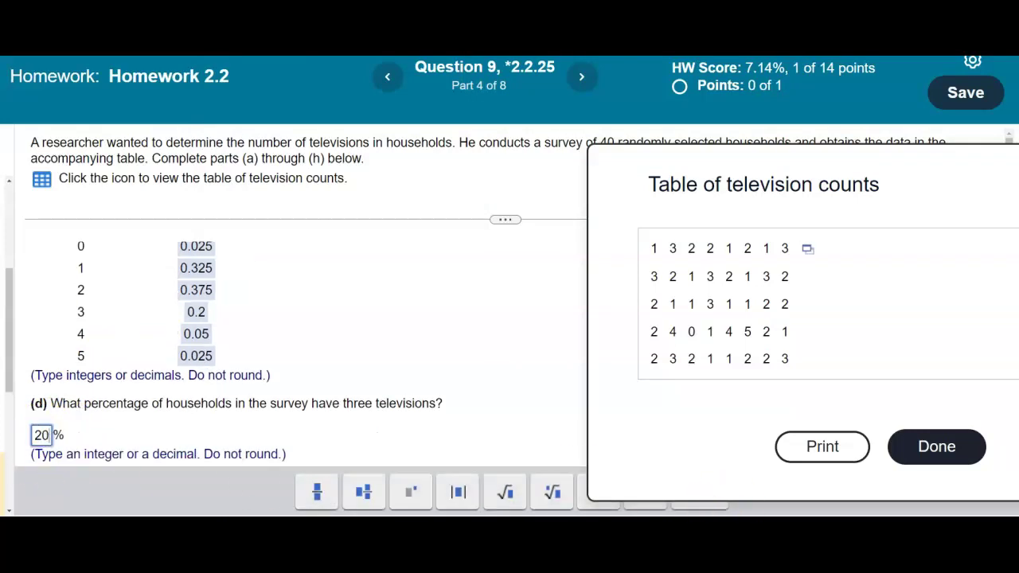
key(Return)
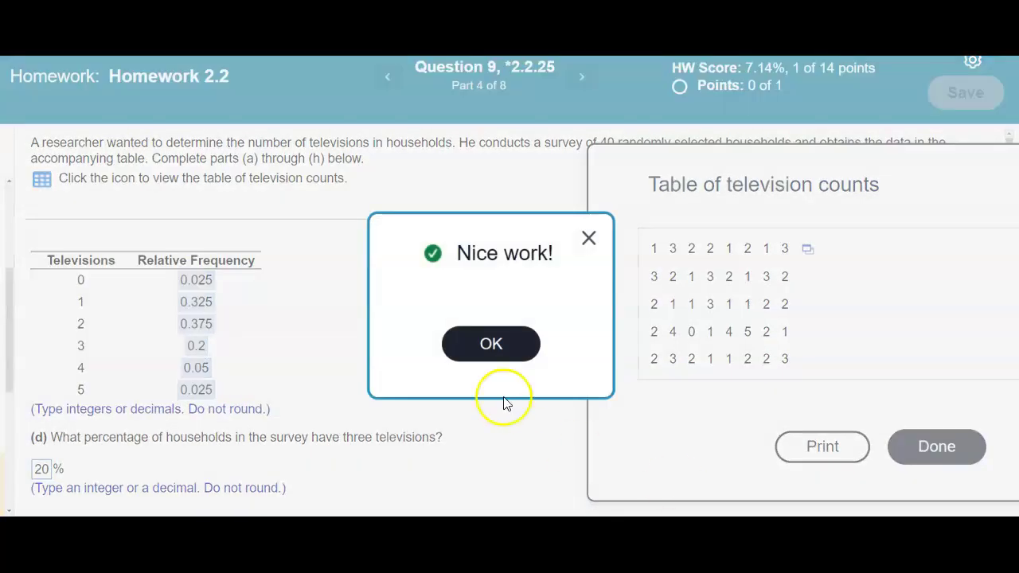
click(495, 357)
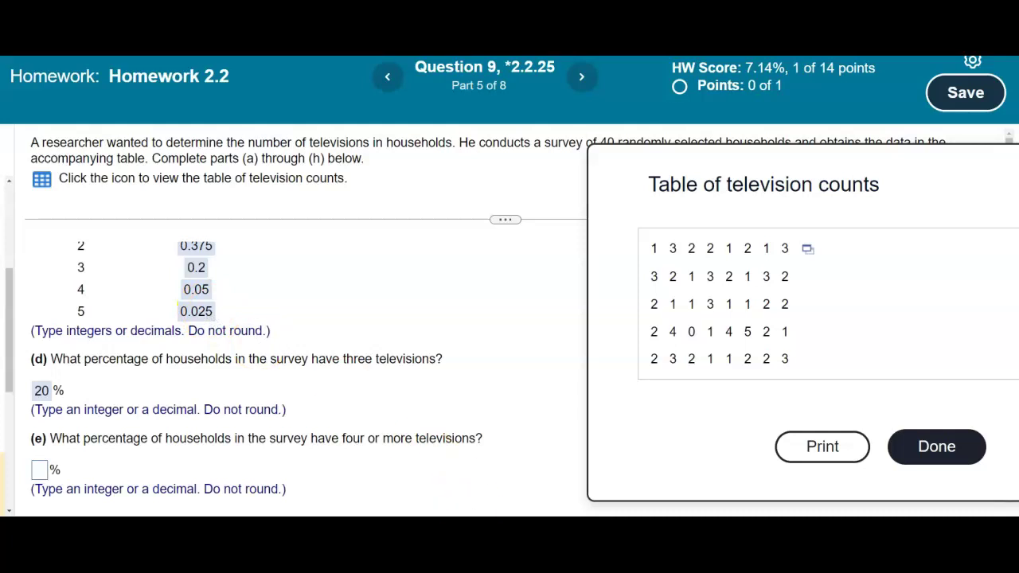
On the TI-84 Plus calculator, add the relative frequencies for four and five televisions, 0.05+0.025.
key(alt+Tab)
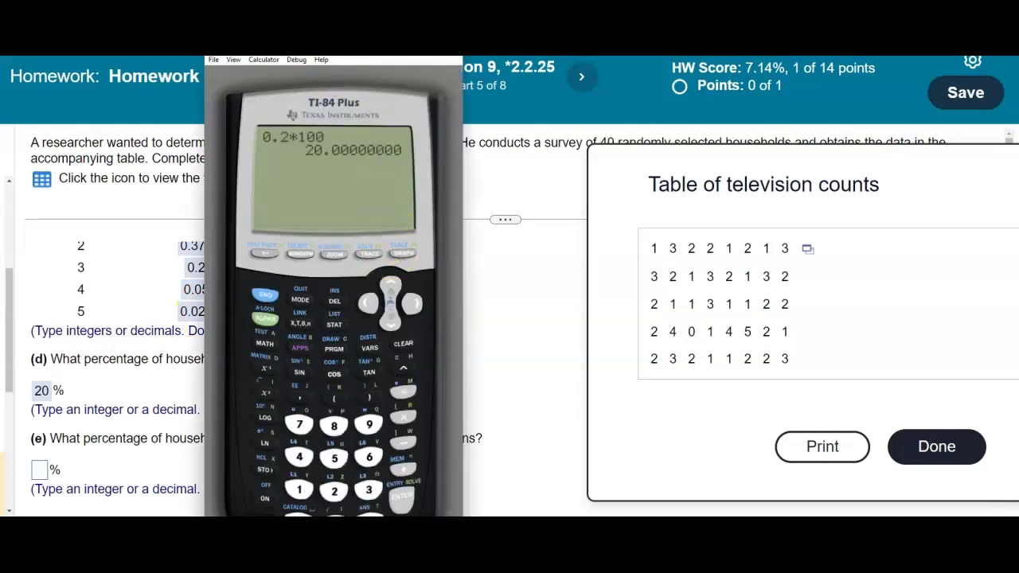
drag(334, 78, 402, 73)
click(402, 511)
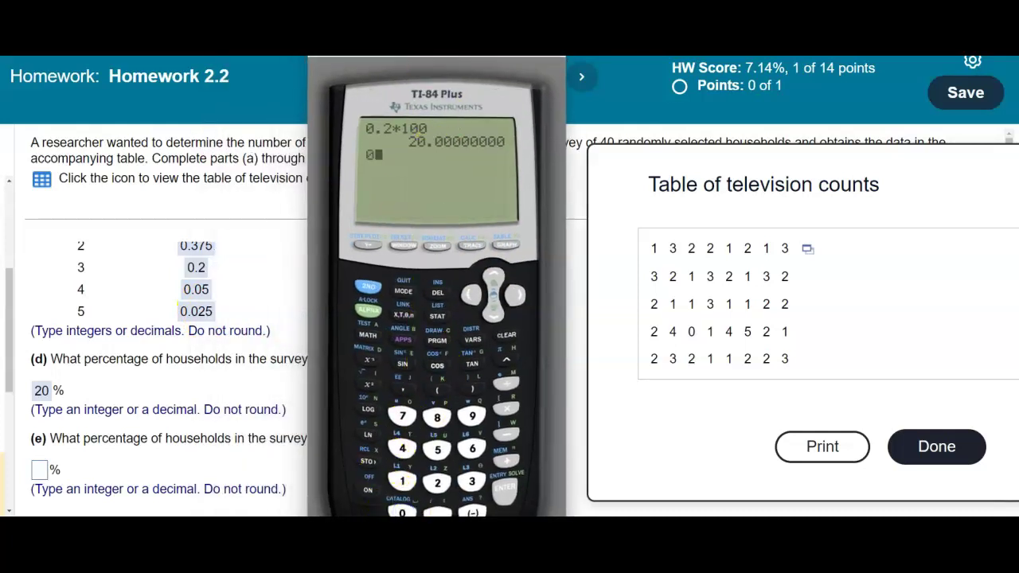
click(405, 511)
click(438, 449)
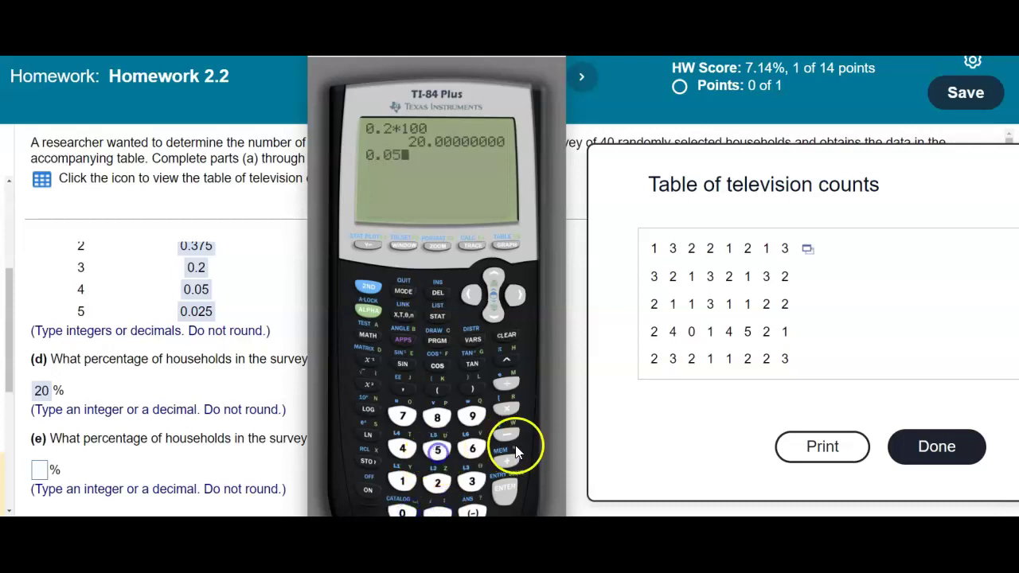
click(402, 511)
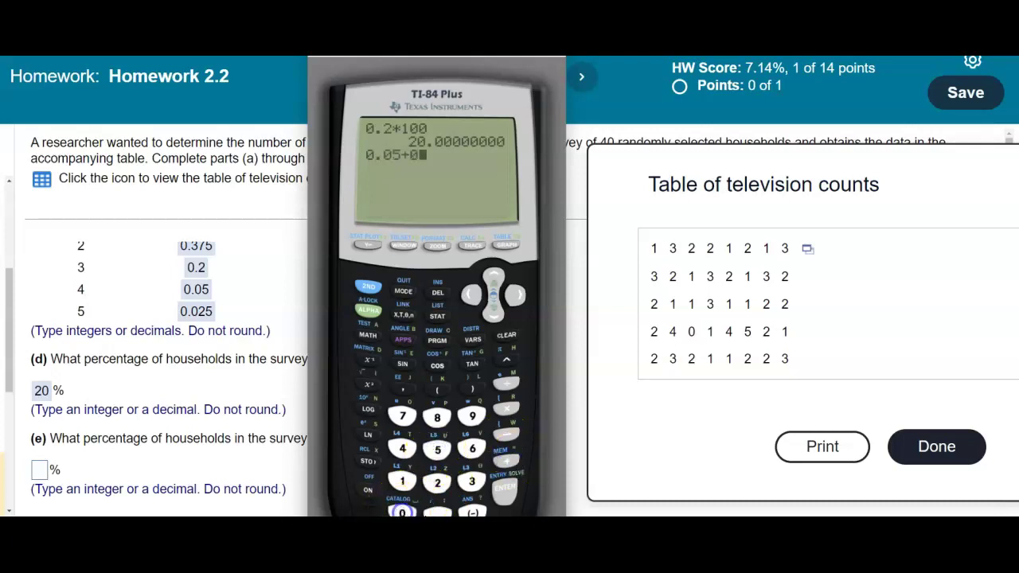
click(403, 511)
click(437, 482)
click(437, 449)
click(502, 489)
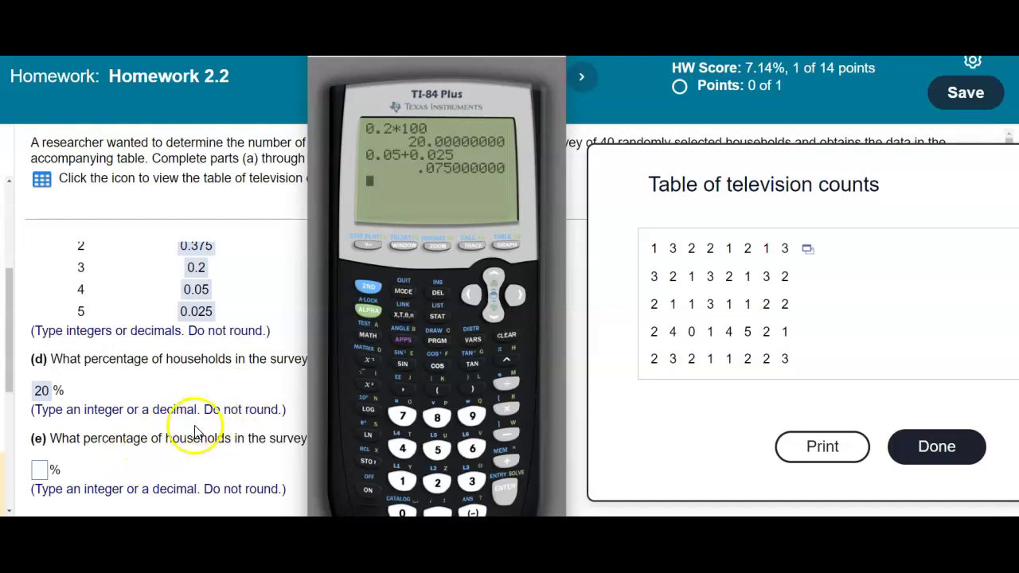
Multiply the calculator's last answer by 100 to convert the sum to a percentage.
click(503, 410)
click(404, 482)
click(403, 510)
click(403, 510)
click(507, 484)
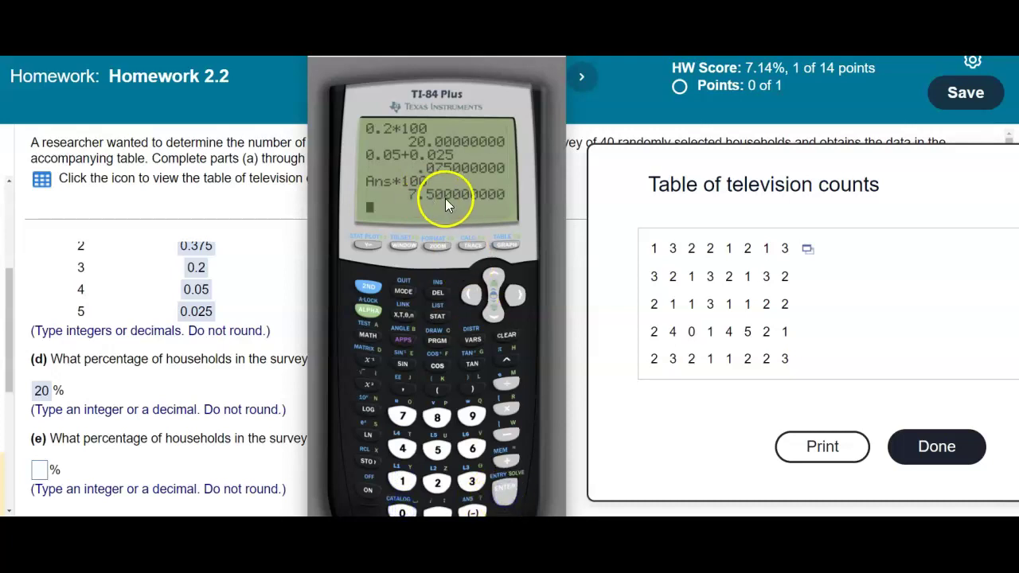
Enter 7.5 as the part (e) percentage of households with four or more televisions, then submit and continue to part (f).
click(139, 471)
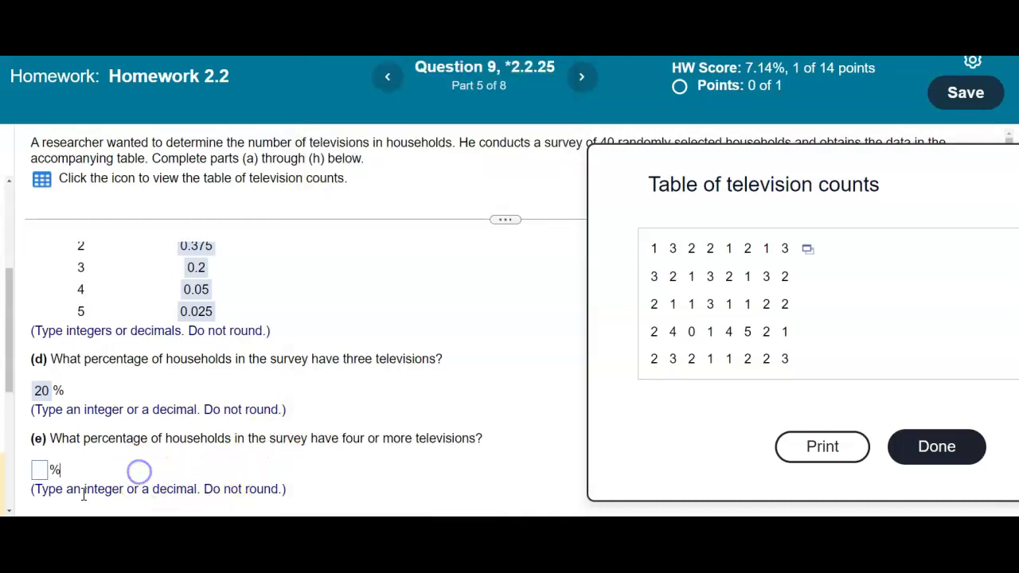
click(45, 470)
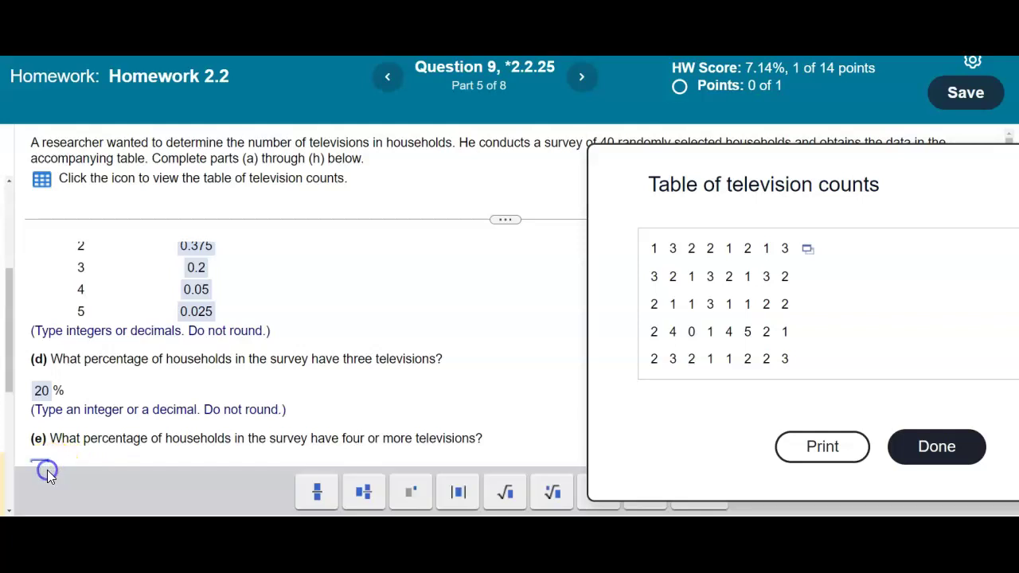
text(7)
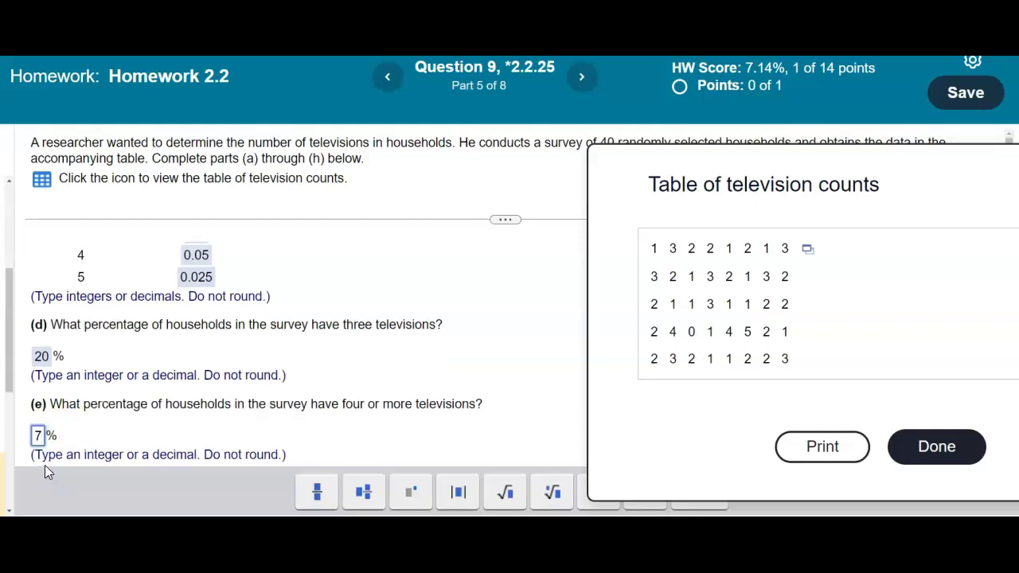
text(.5)
click(696, 426)
click(823, 476)
click(532, 344)
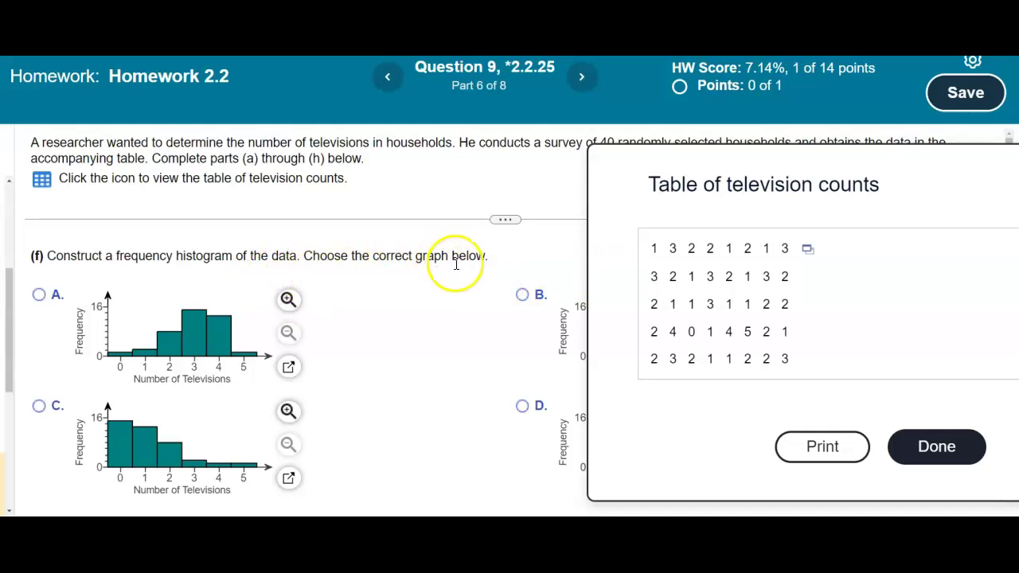
Reposition the television counts table while viewing the part (f) histogram choices, and open its data in a new StatCrunch window.
drag(625, 191, 798, 185)
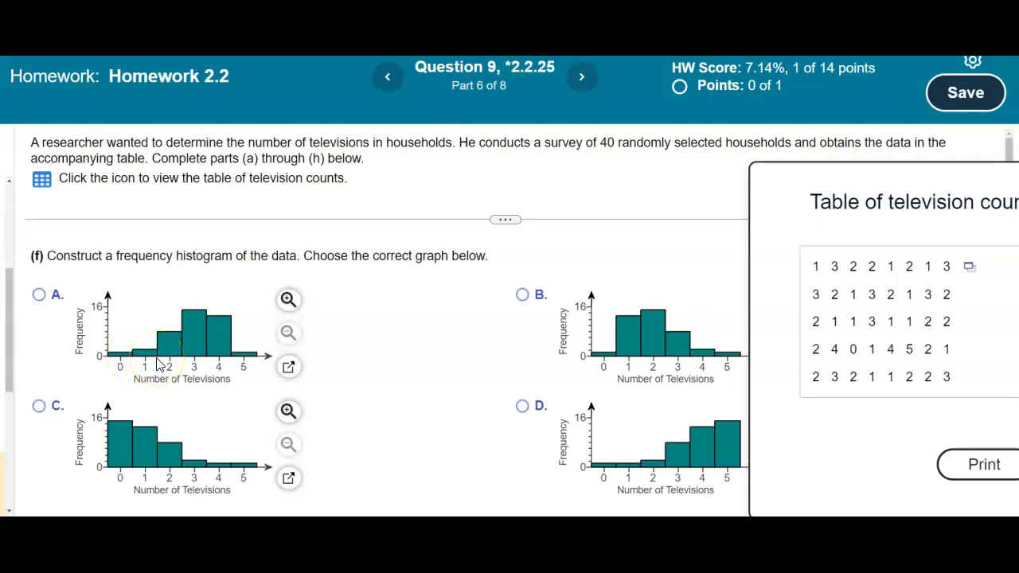
drag(857, 175, 585, 174)
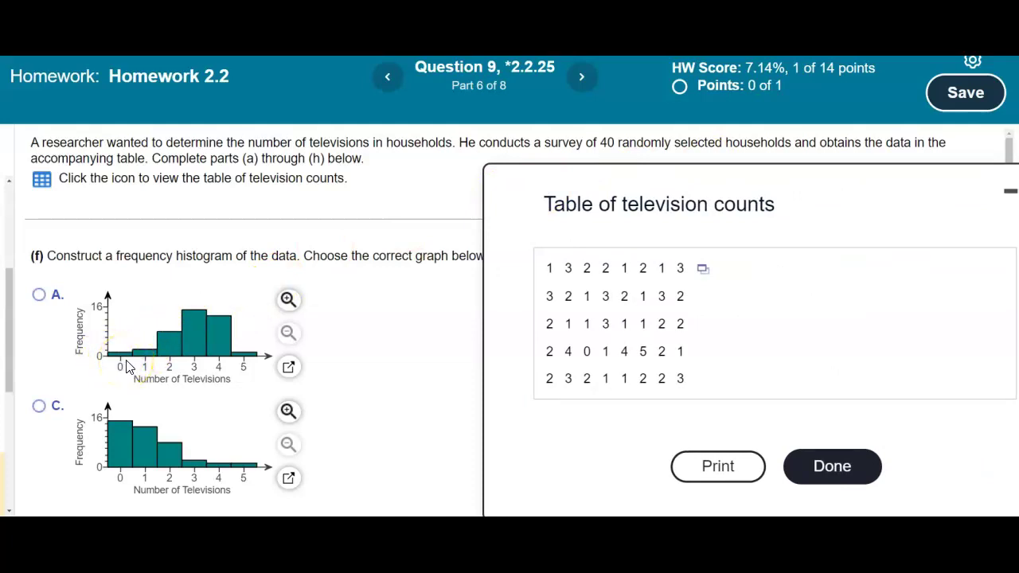
click(702, 271)
click(732, 301)
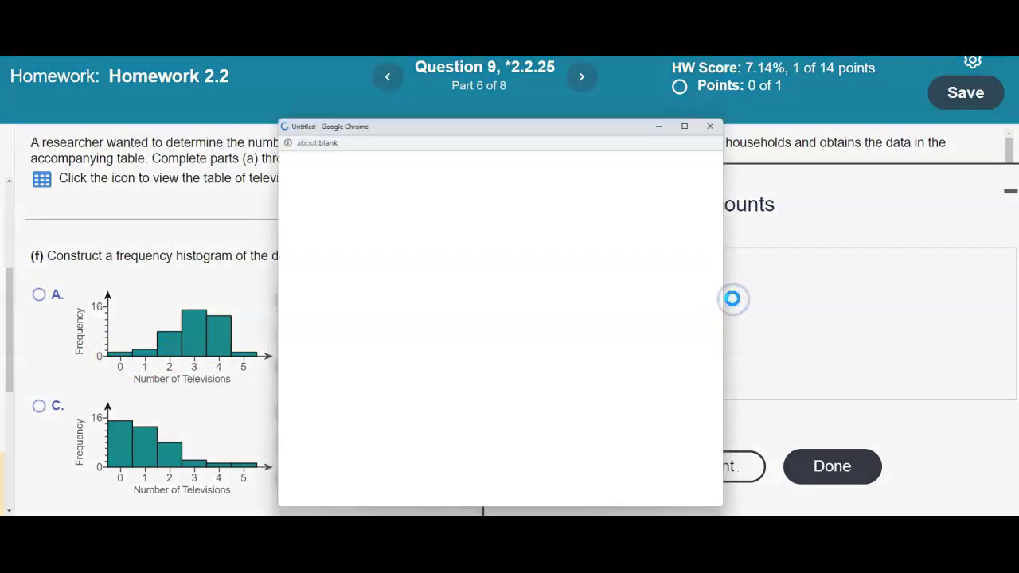
drag(509, 139, 619, 136)
drag(552, 132, 640, 127)
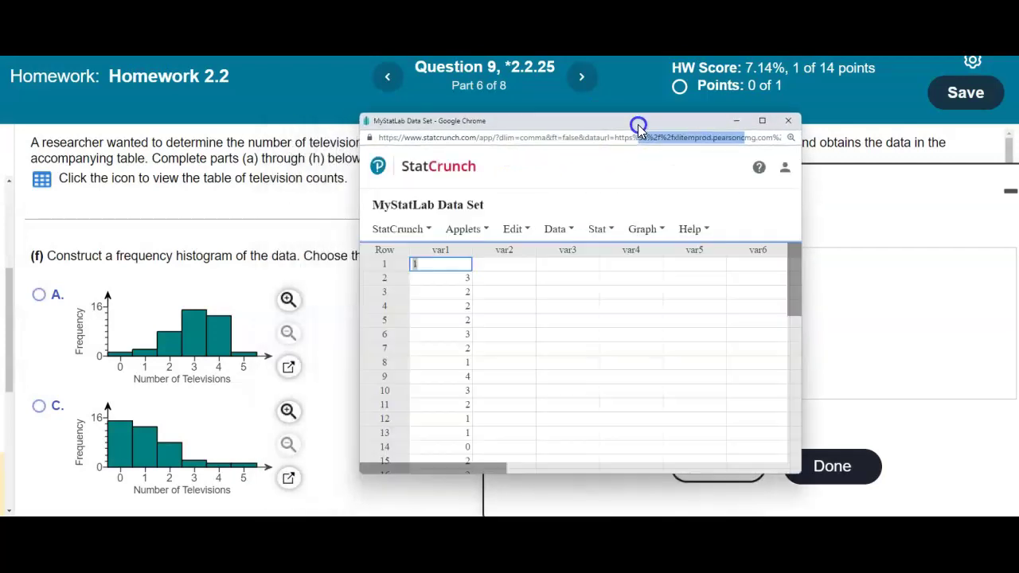
click(645, 229)
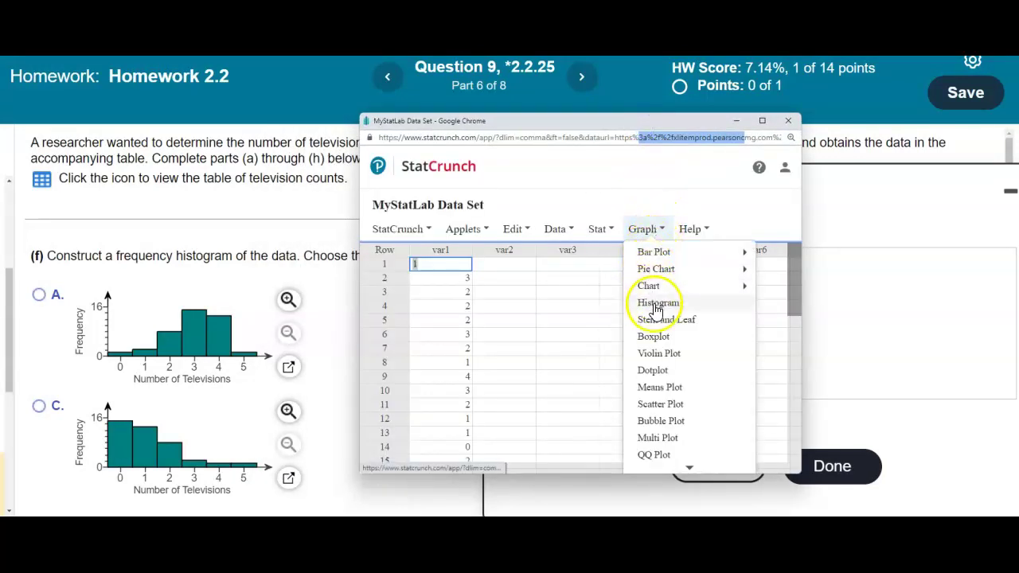
click(657, 306)
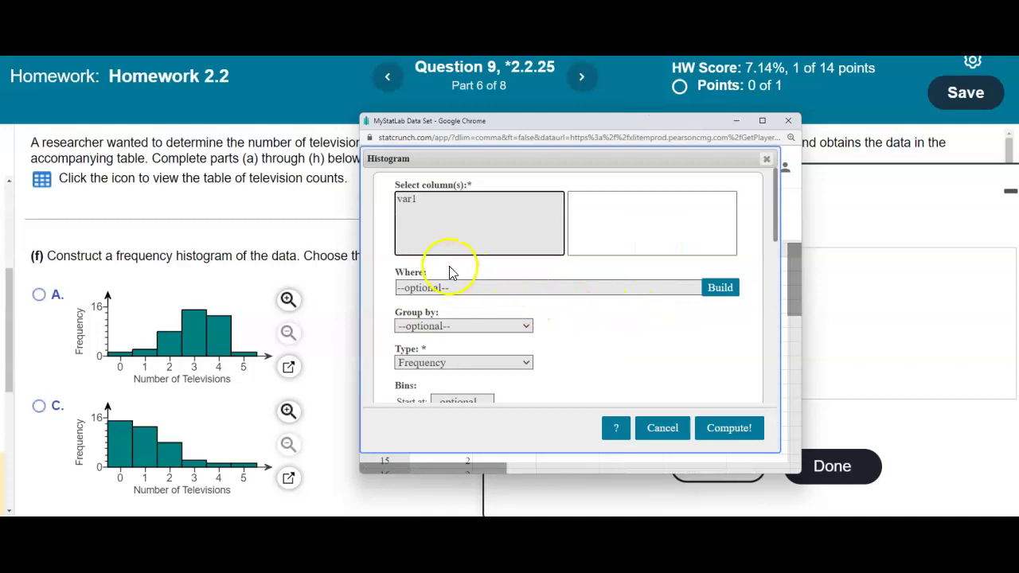
click(415, 199)
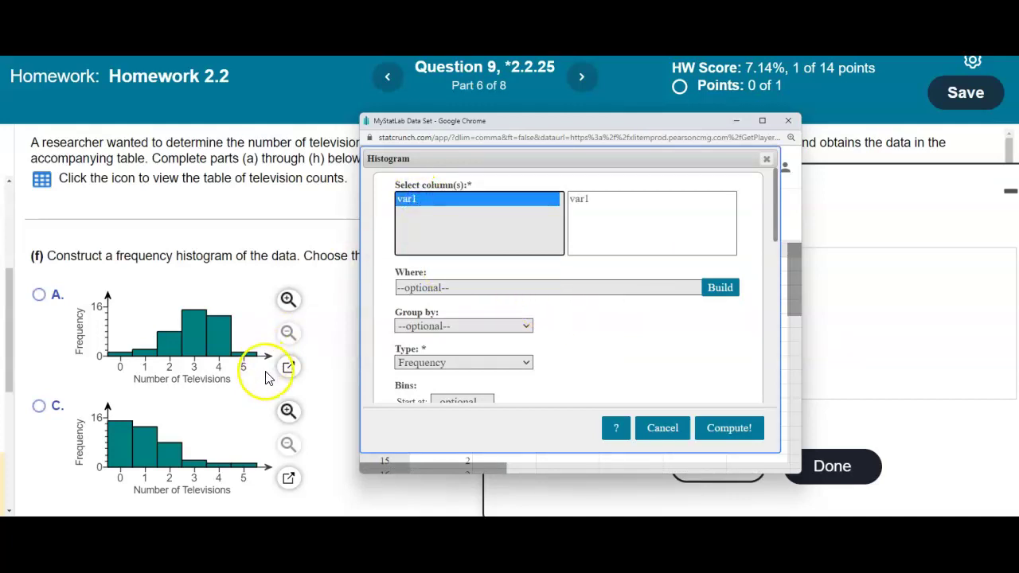
click(767, 159)
Rename the var1 column in the StatCrunch data set to Number of Televisions.
click(451, 255)
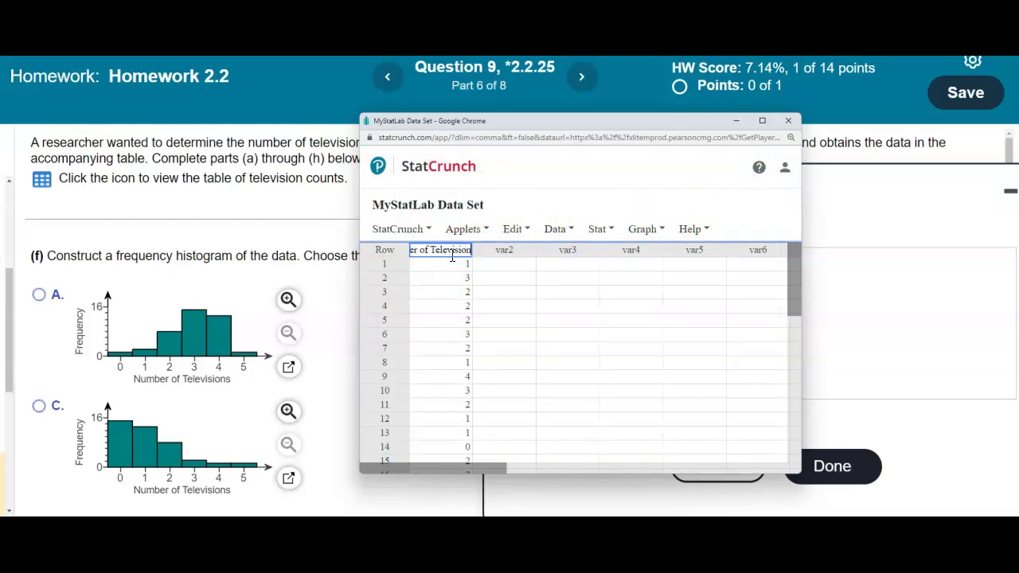
click(450, 265)
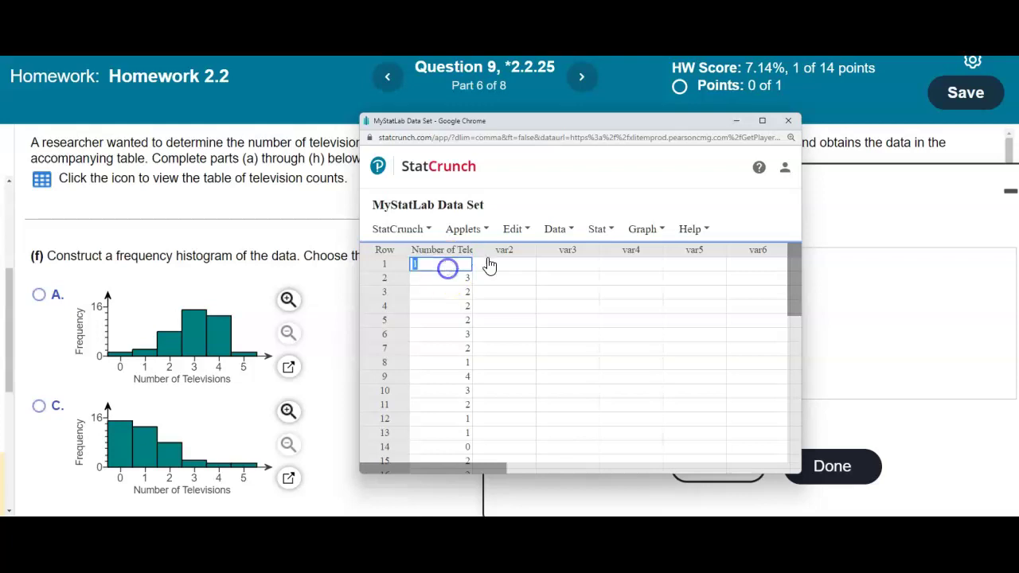
Set up a frequency histogram of the Number of Televisions column with bins starting at -0.5 and a width of 1.
click(643, 229)
click(659, 302)
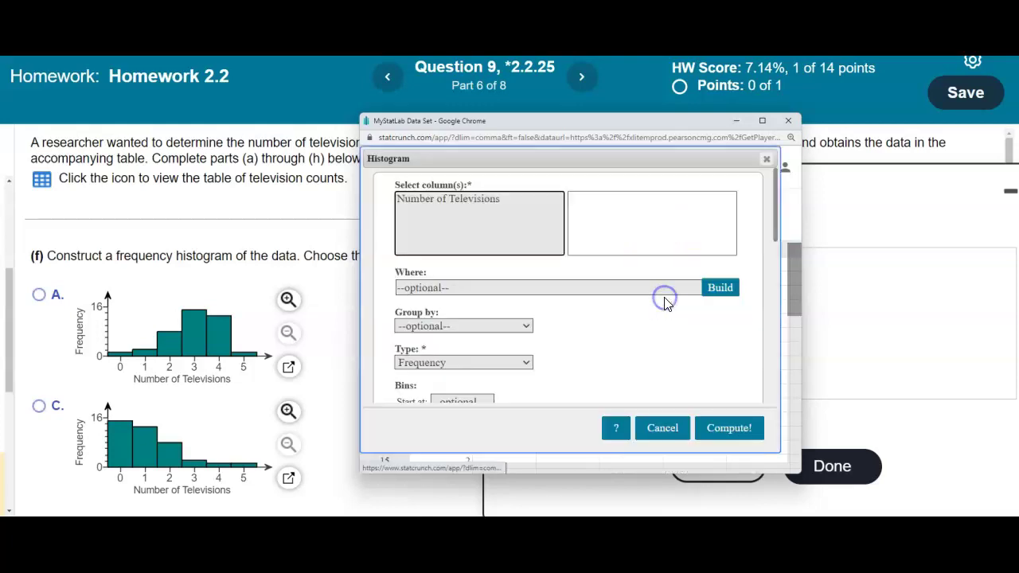
click(486, 202)
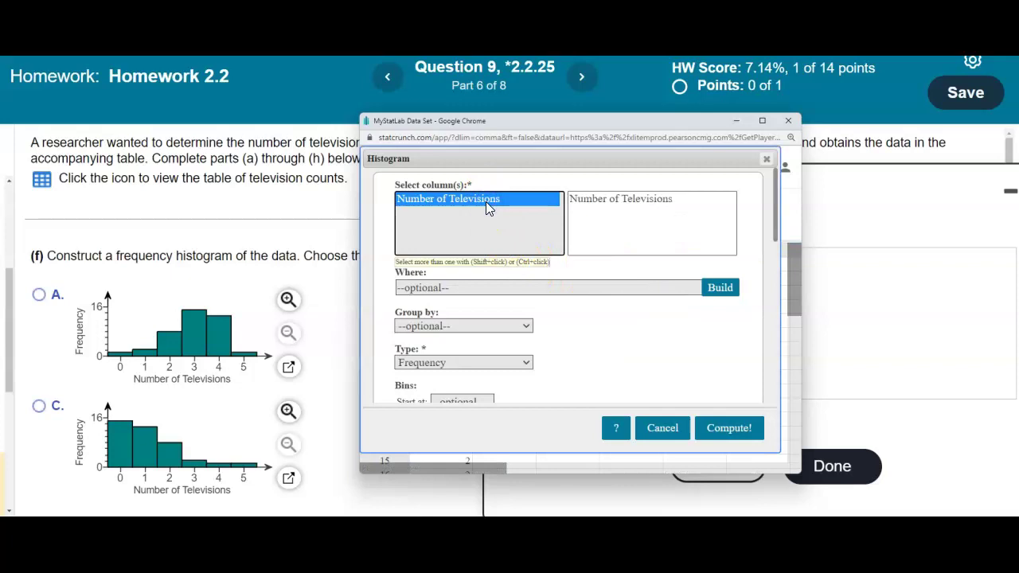
click(772, 233)
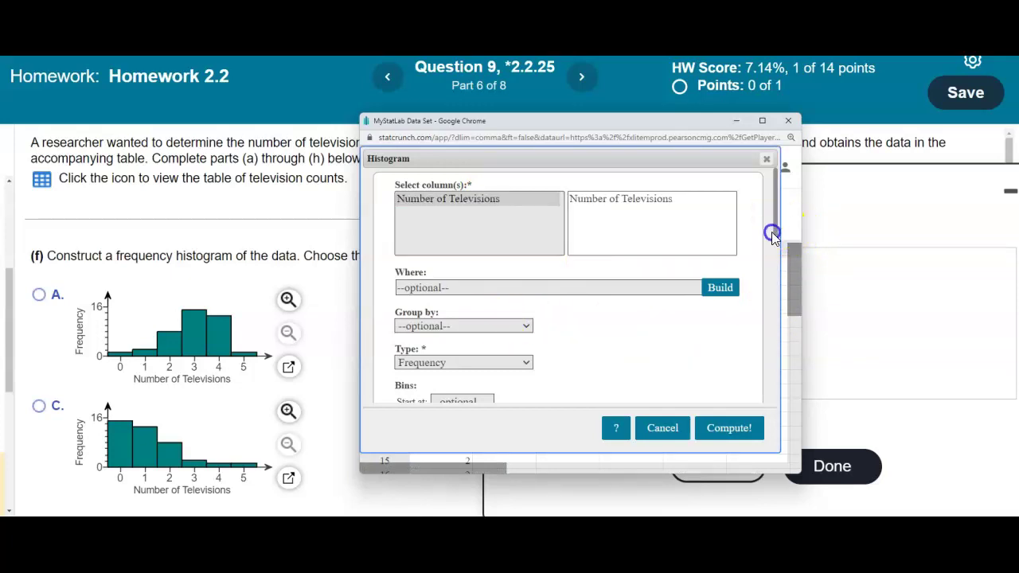
drag(772, 233, 771, 252)
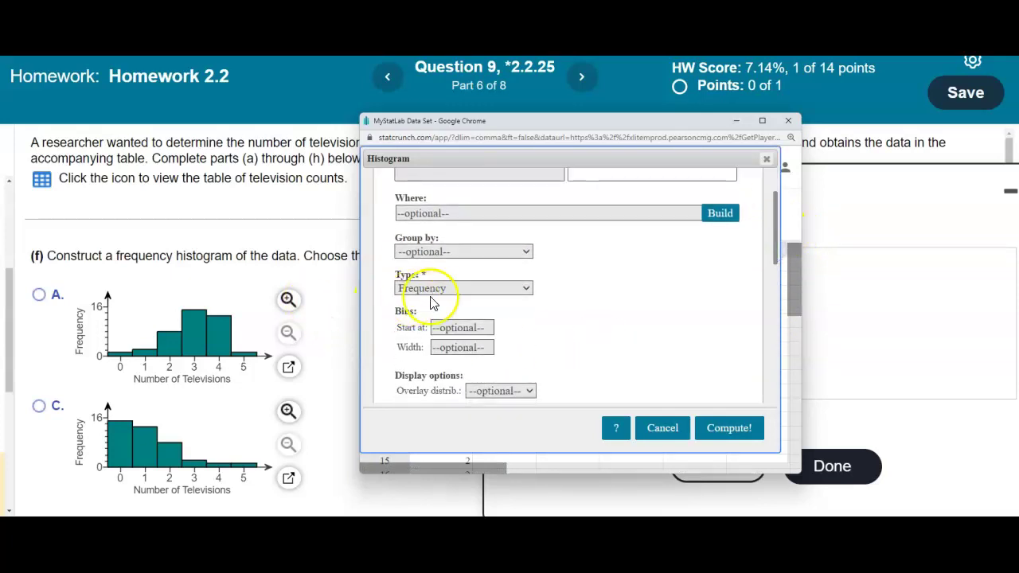
click(439, 327)
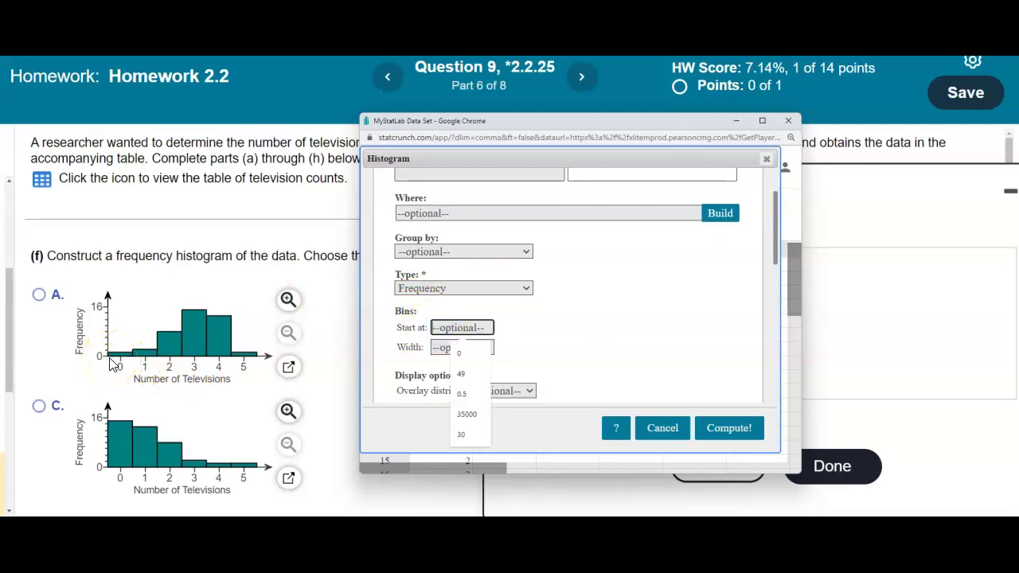
text(-0.5)
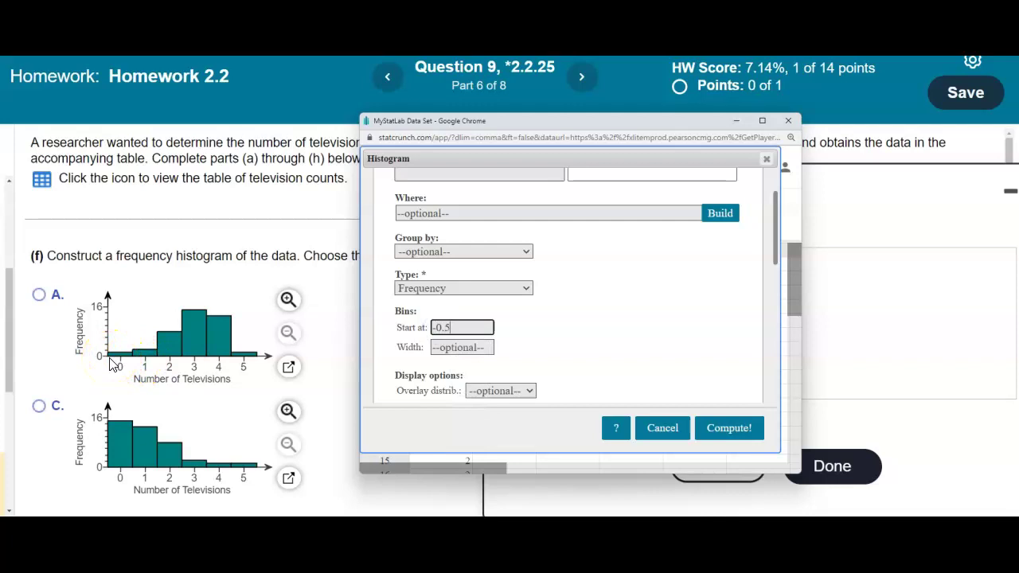
click(442, 349)
click(460, 373)
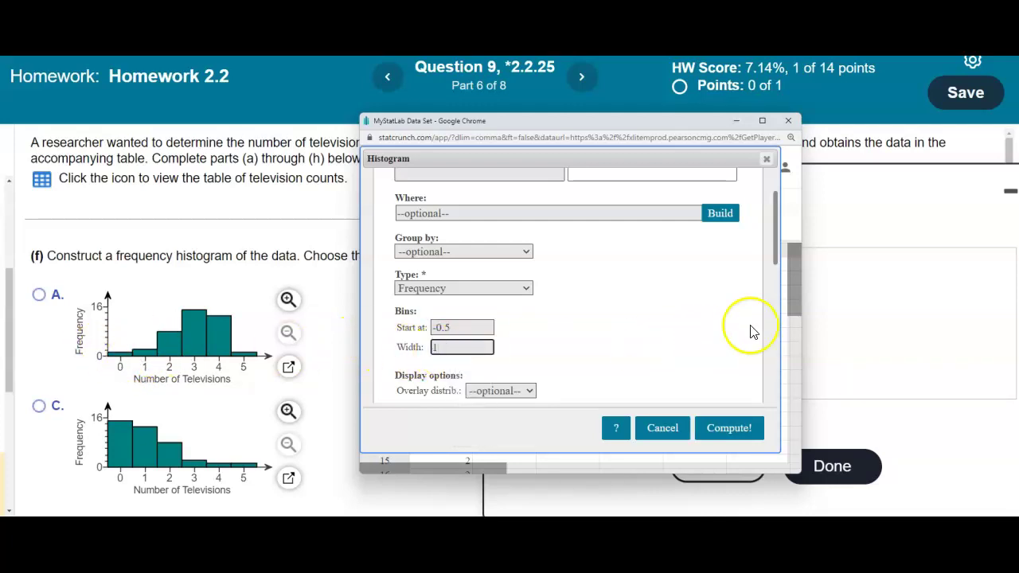
Enable displaying the value above each bar of the histogram.
click(776, 258)
drag(775, 258, 773, 284)
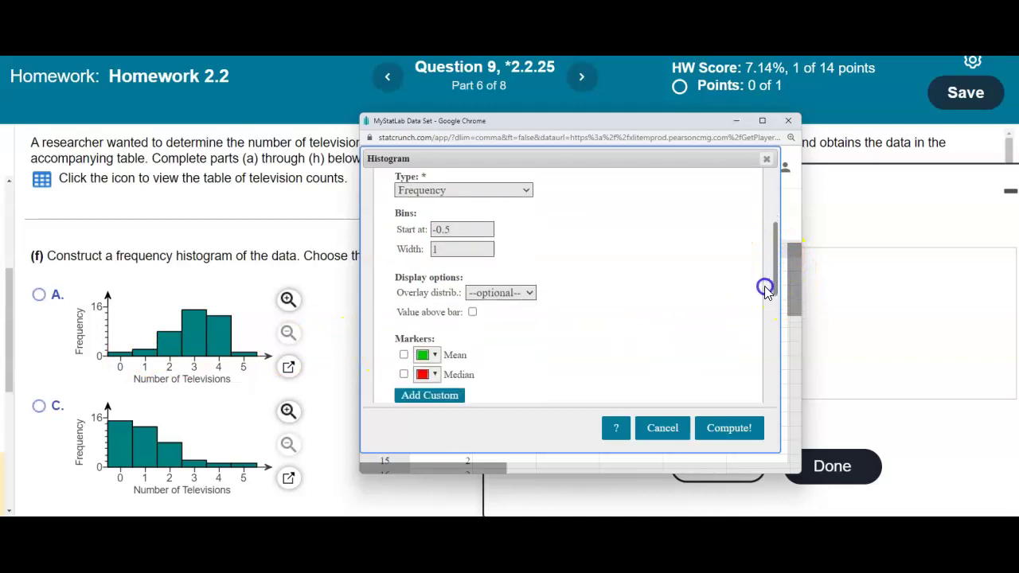
click(473, 296)
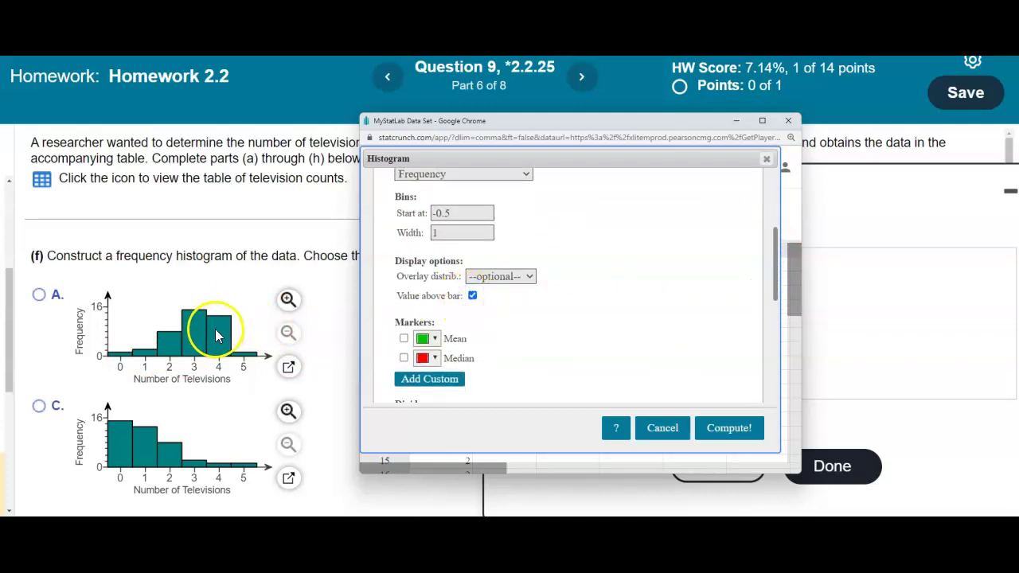
Label the histogram's X-axis Number of Televisions and its Y-axis Frequency.
drag(773, 291, 764, 370)
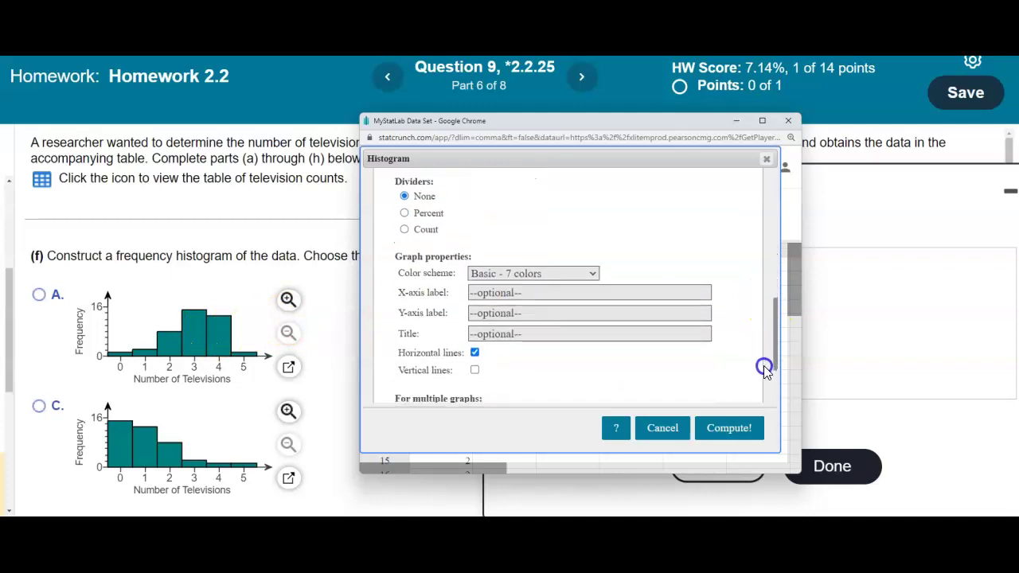
click(515, 294)
text(Number of Televisi)
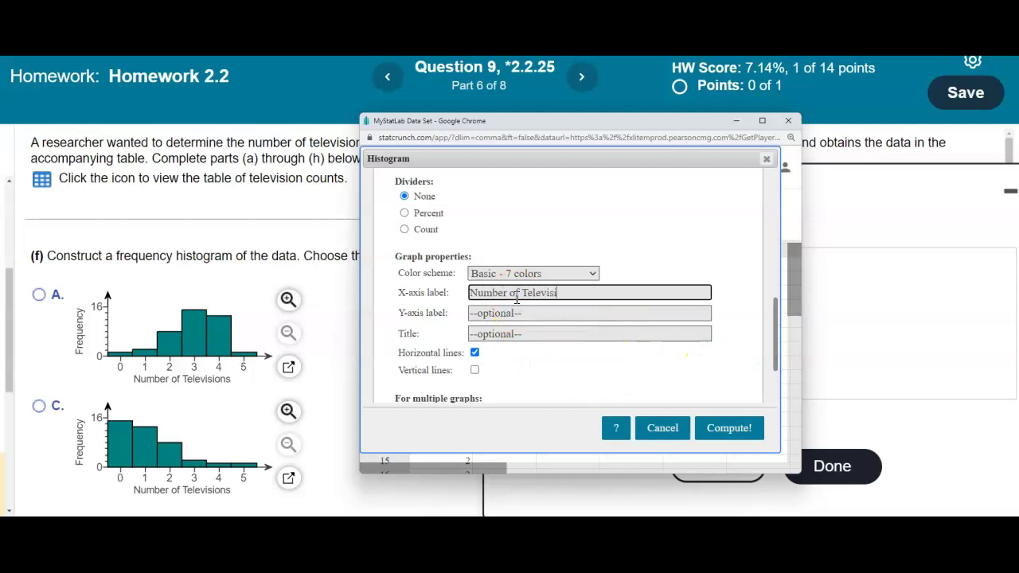
text(ons)
click(525, 314)
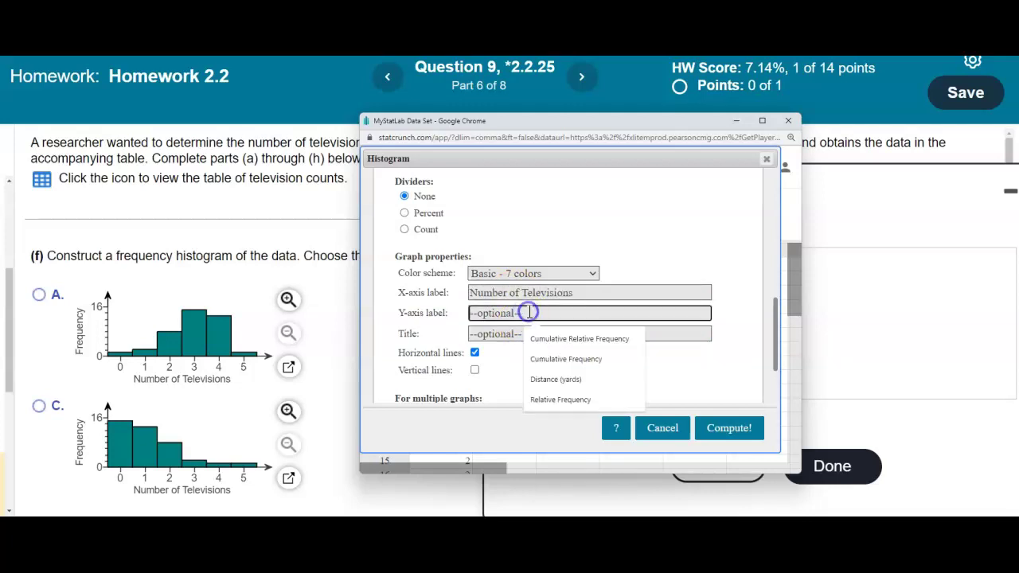
text(Frequenc)
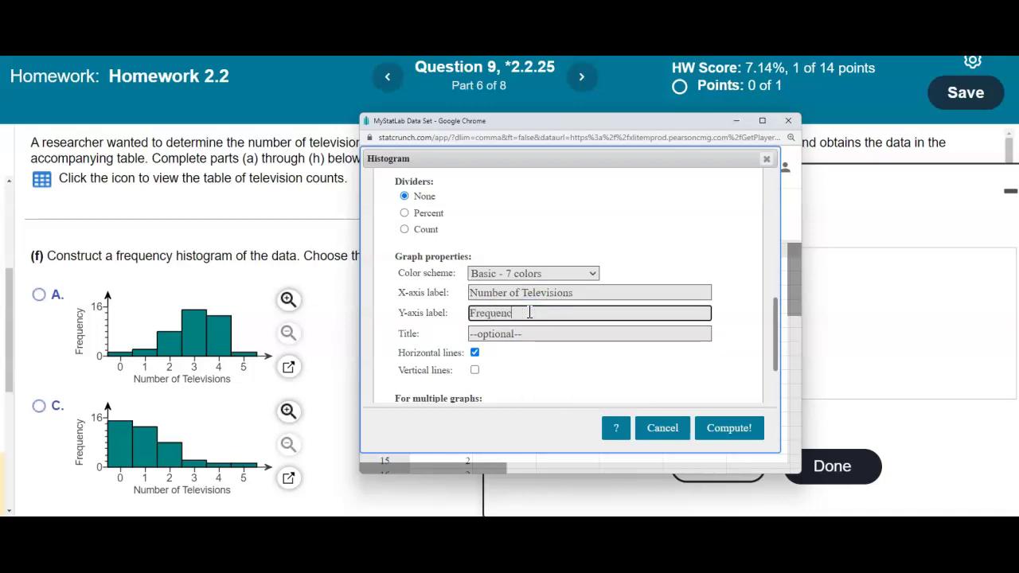
click(528, 324)
Title the histogram Table of Television Counts and compute it.
drag(563, 127, 449, 145)
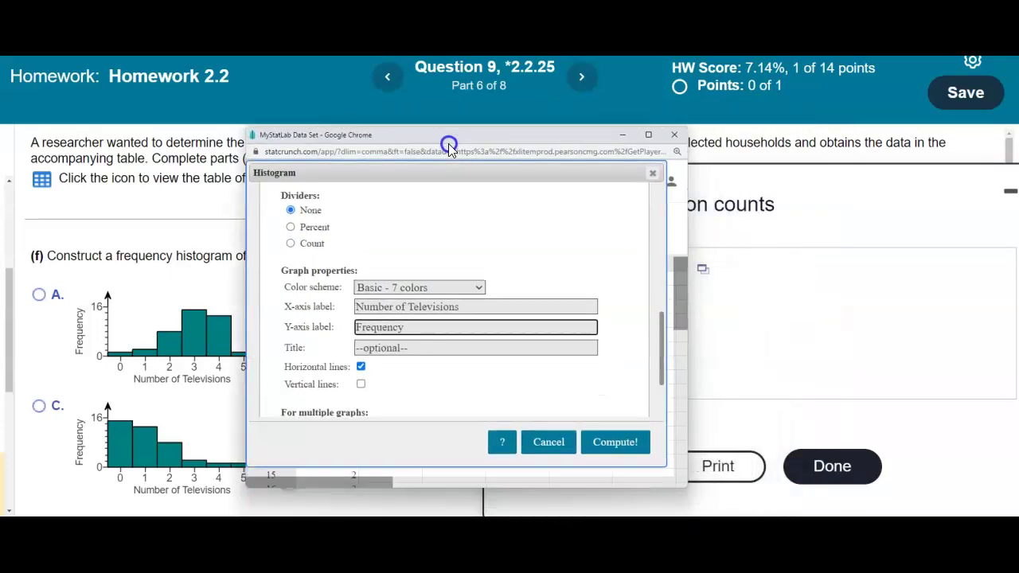
click(423, 347)
text(Table of Television Counts)
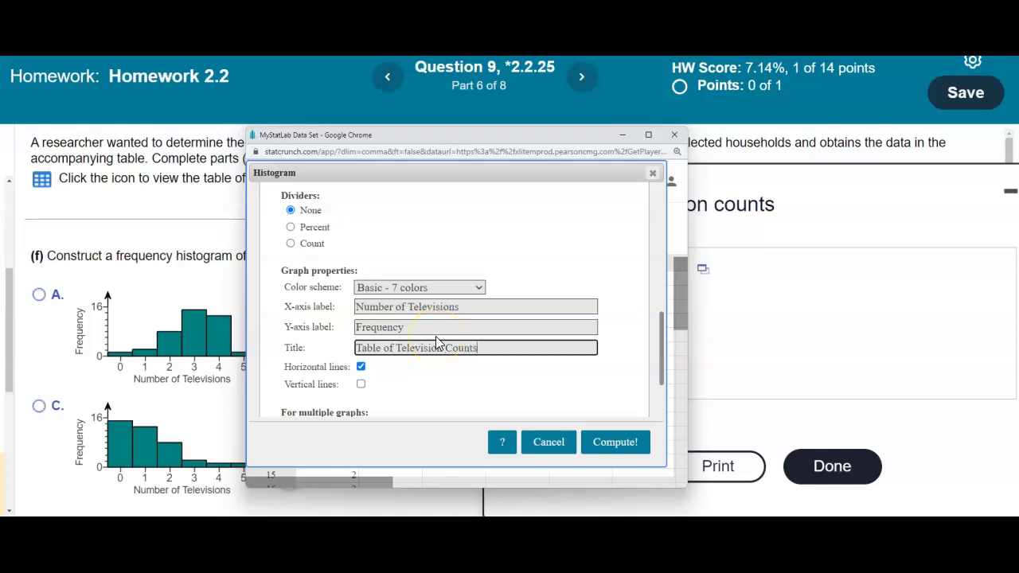
click(611, 445)
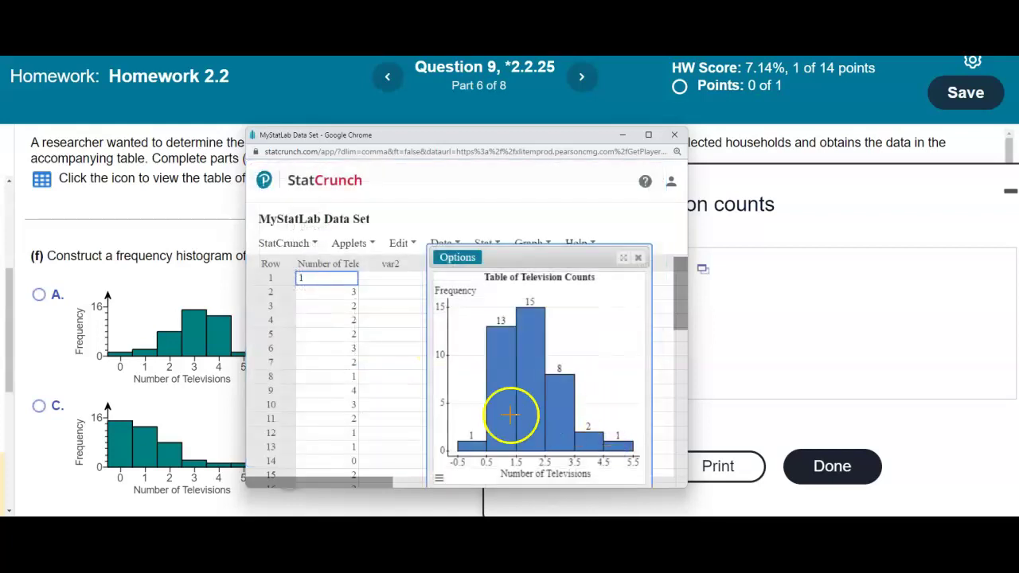
Widen the frequency histogram and move the StatCrunch window aside to compare it with choices A and C.
drag(374, 348, 322, 356)
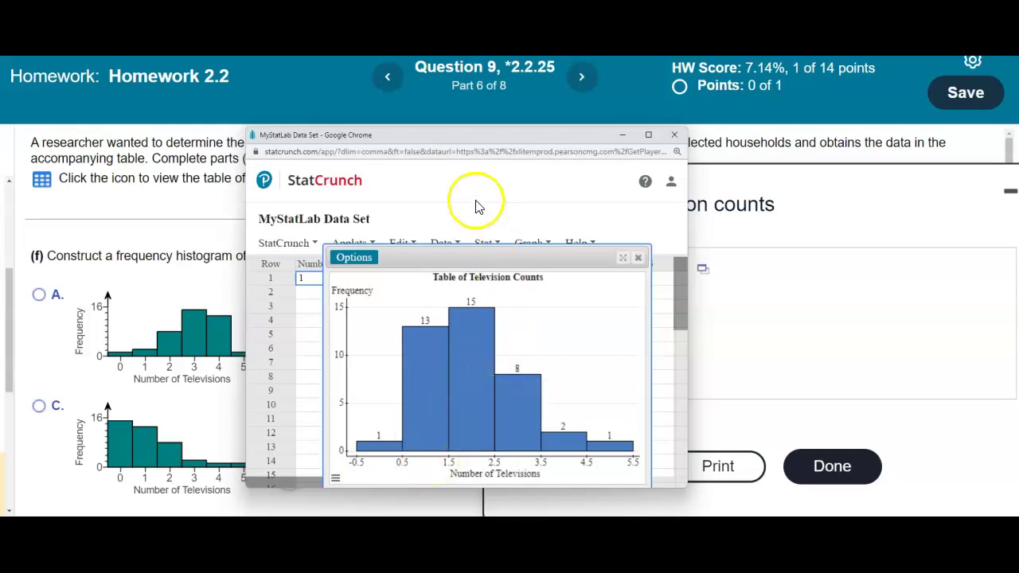
drag(428, 141, 585, 132)
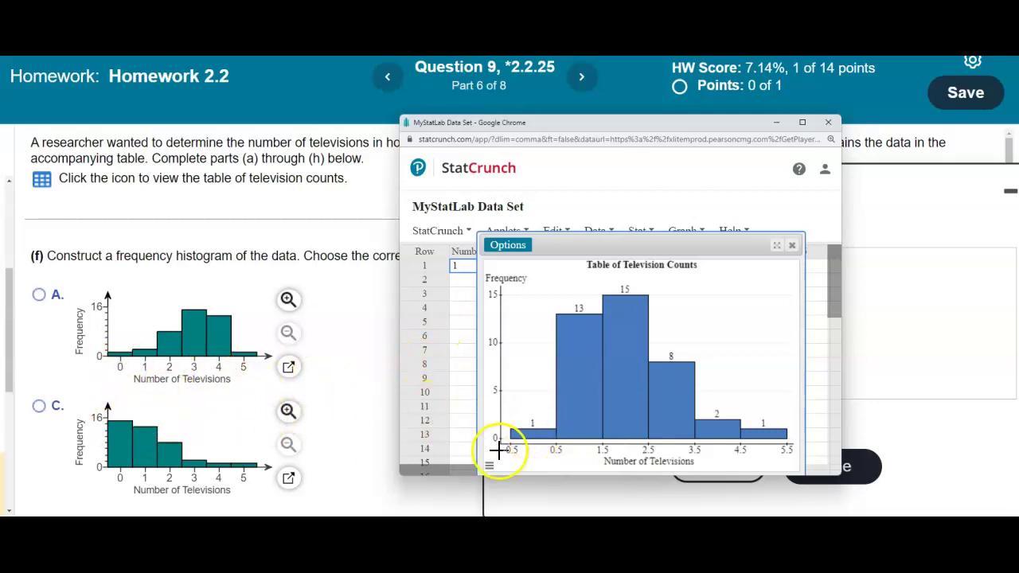
mouse_move(581, 336)
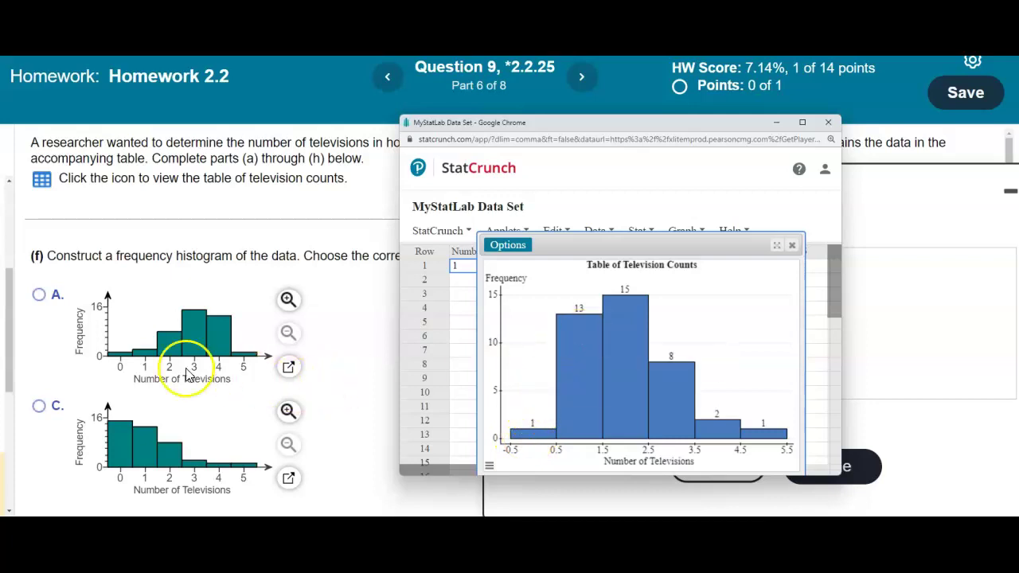
Close the television counts table and place the StatCrunch histogram beside choices B and D for comparison.
click(950, 204)
click(942, 199)
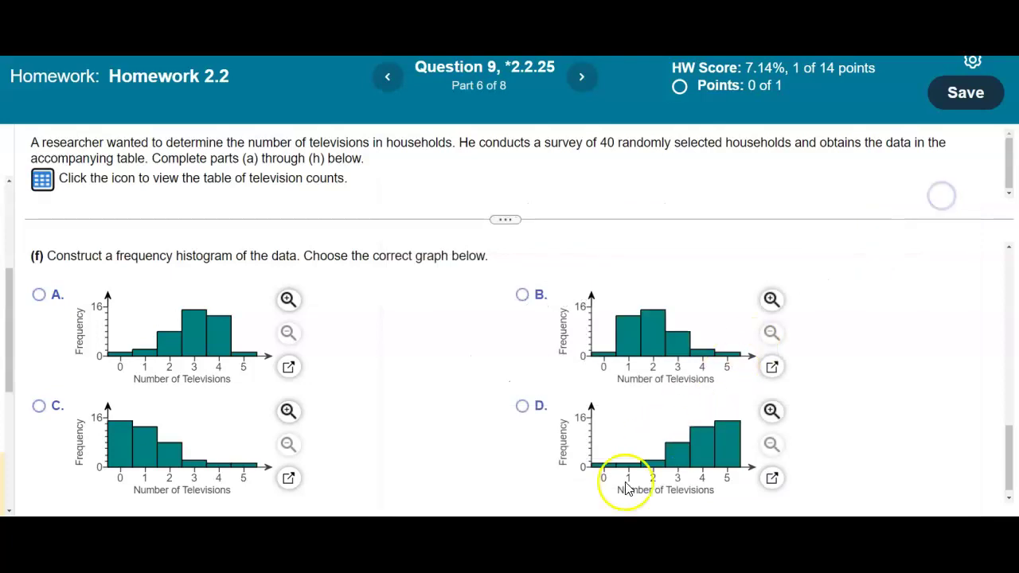
click(624, 503)
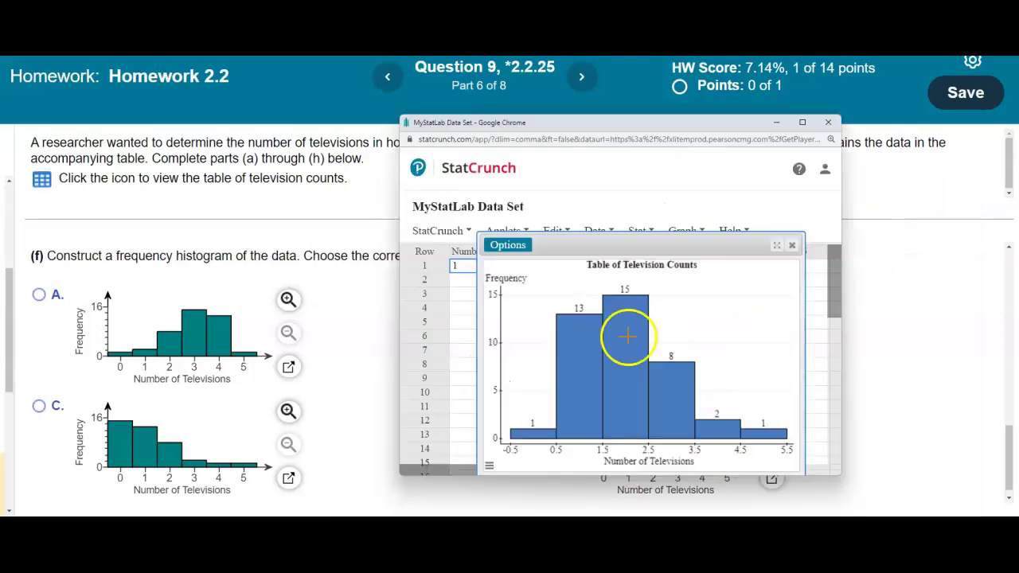
drag(668, 129, 327, 159)
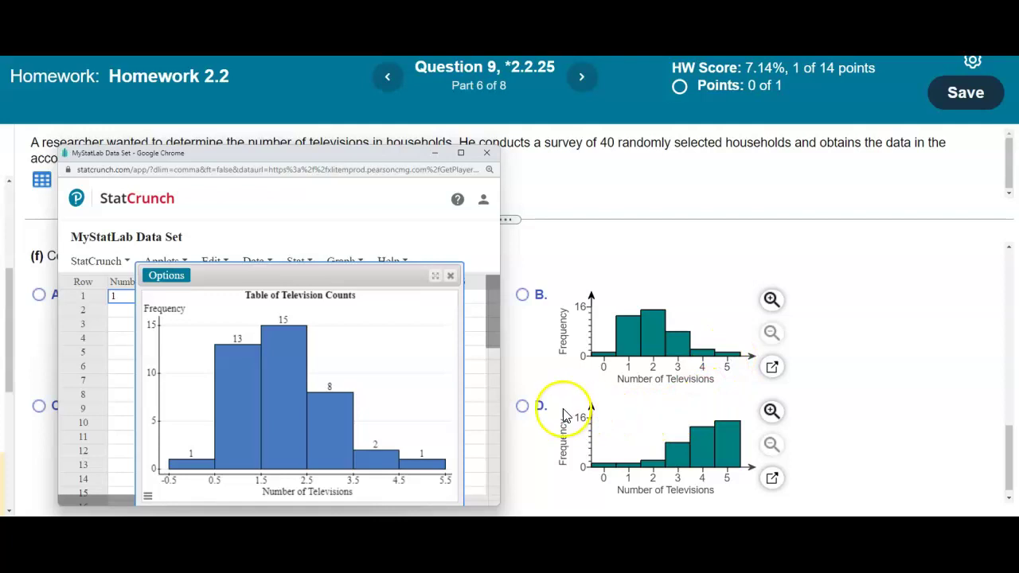
Choose graph B as the part (f) frequency histogram, then submit the answer and continue to part (g).
click(522, 294)
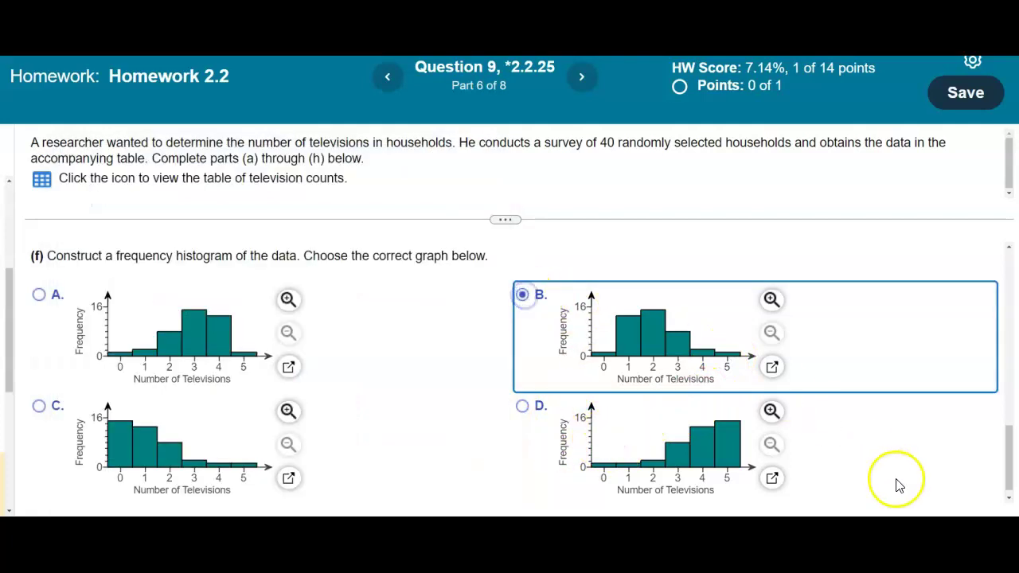
click(740, 487)
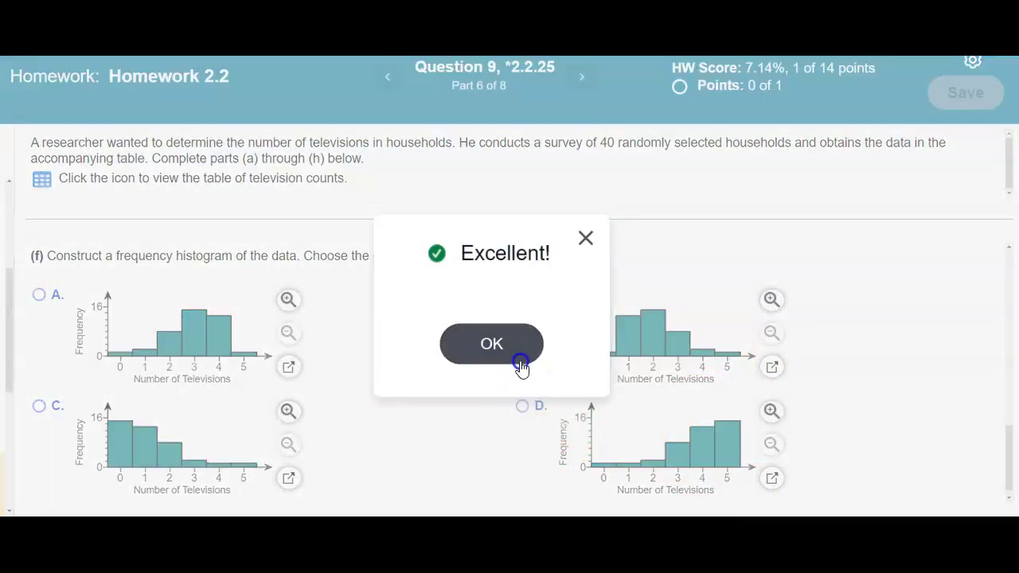
click(519, 363)
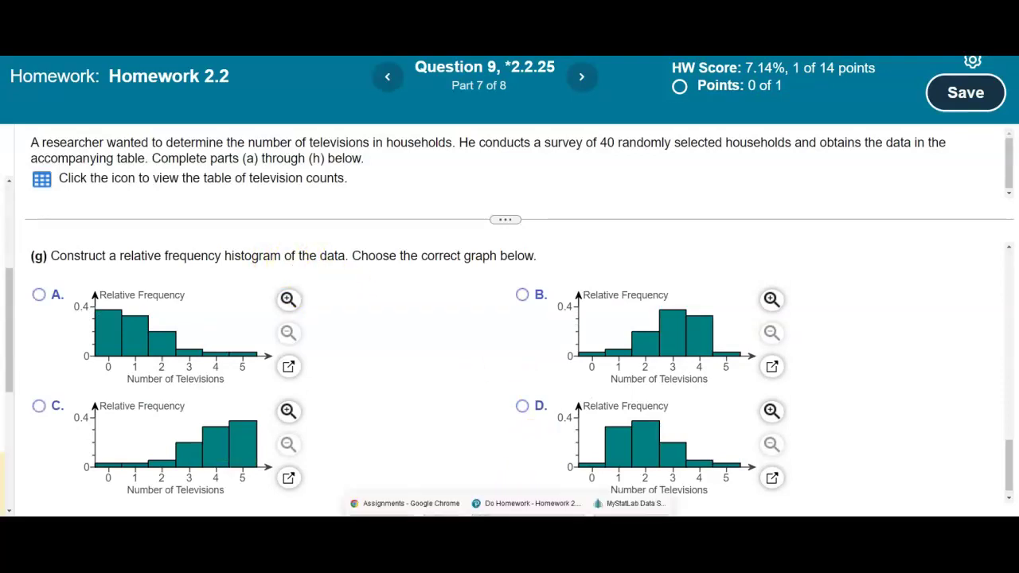
Return to the StatCrunch histogram, change its type to Relative Frequency, and recompute it.
click(625, 503)
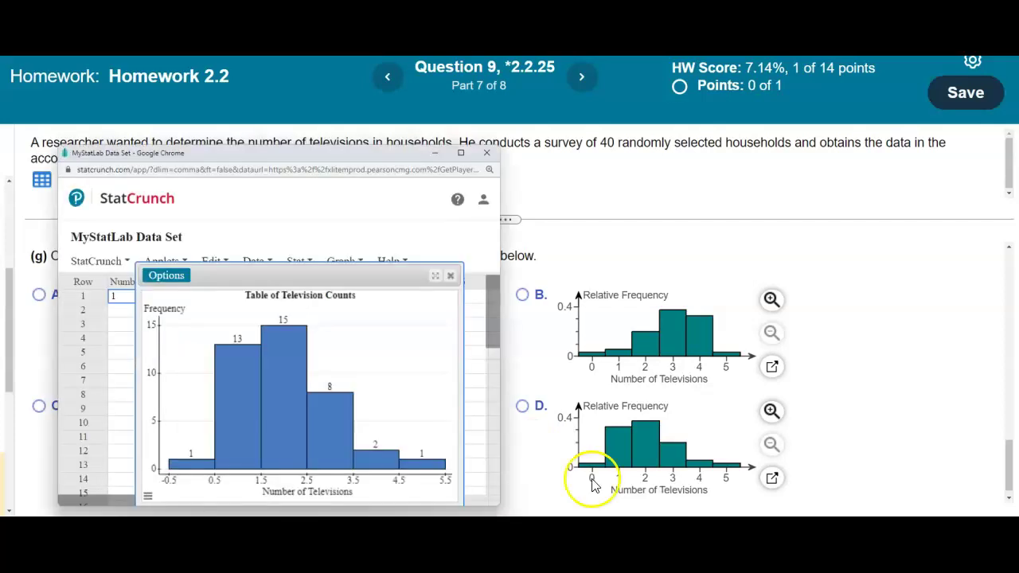
drag(387, 159, 782, 80)
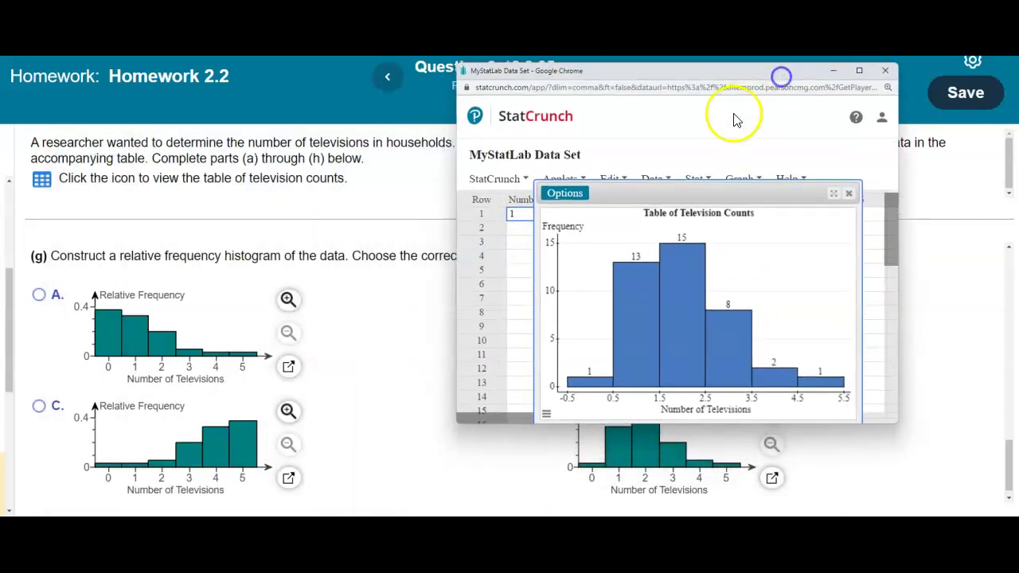
click(572, 194)
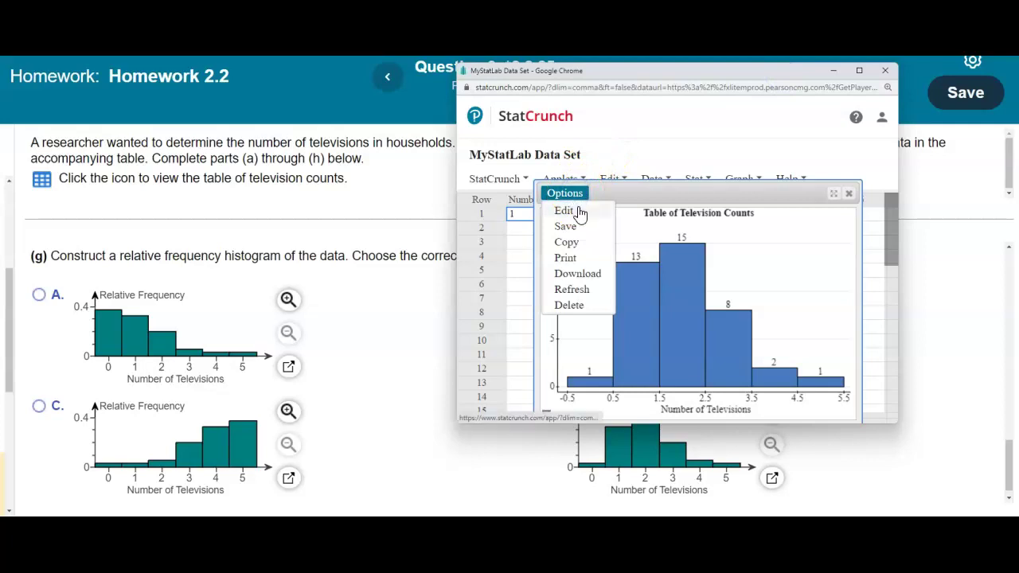
click(575, 210)
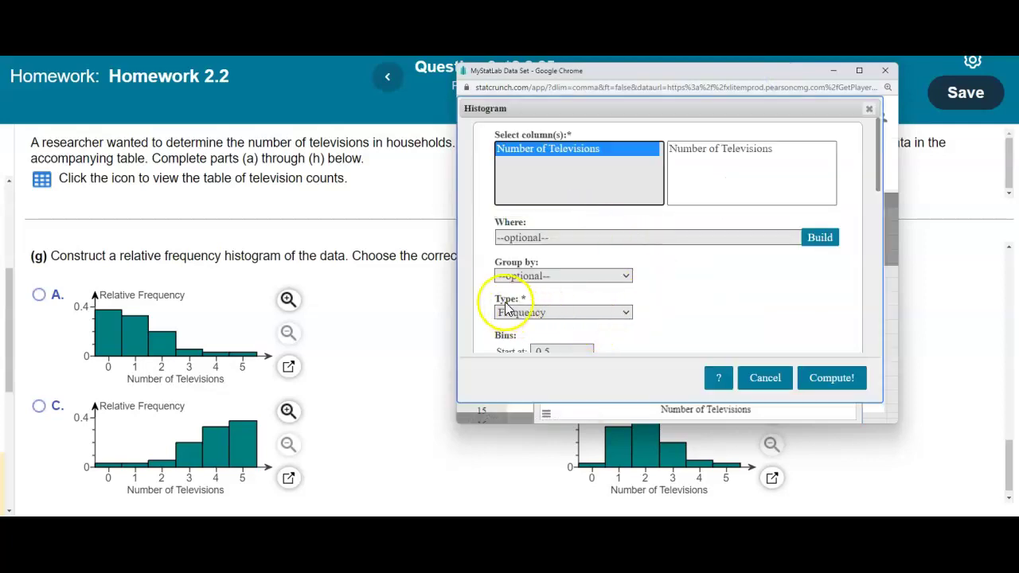
click(560, 314)
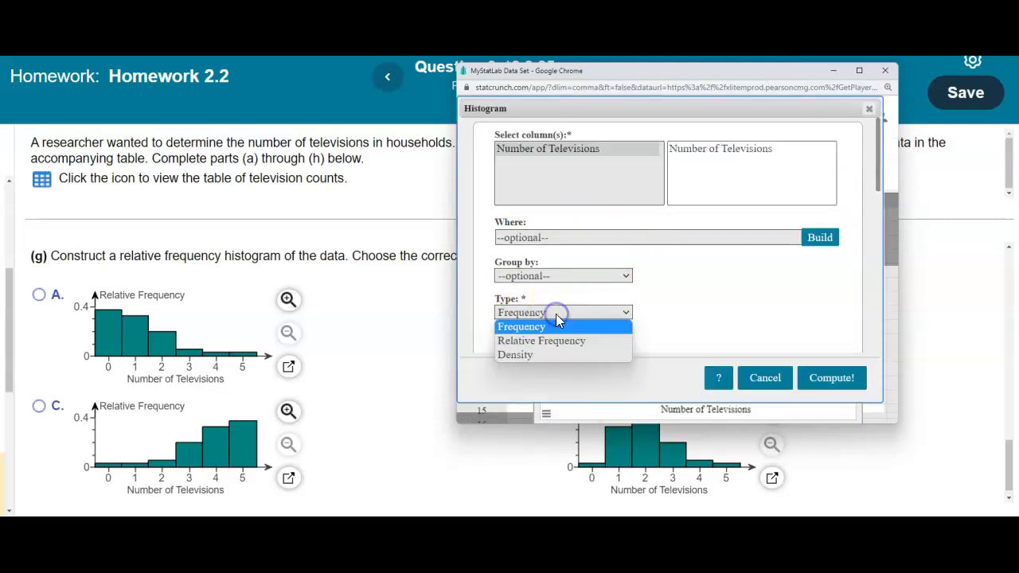
click(543, 340)
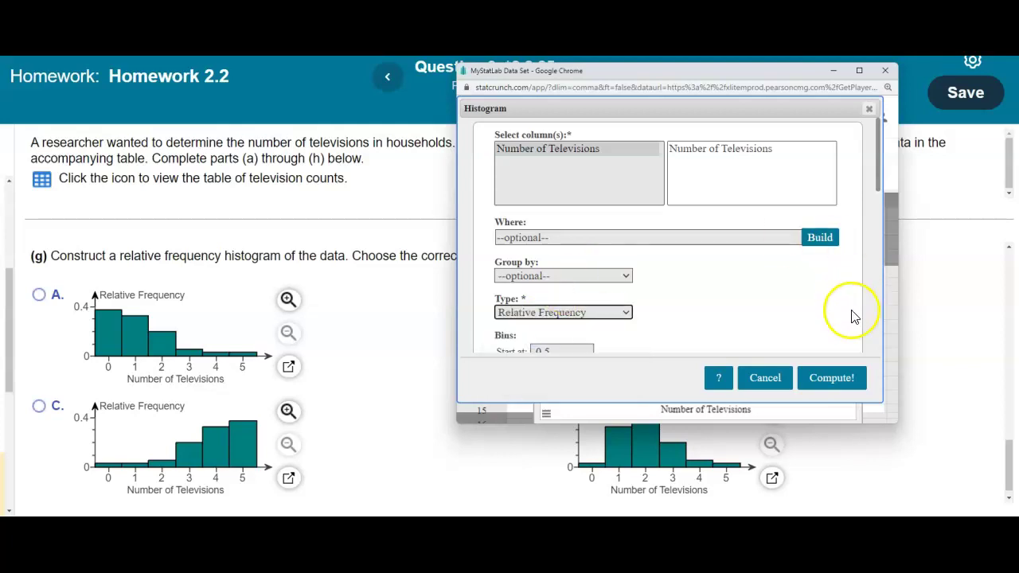
drag(876, 172, 870, 273)
scroll(852, 334, down, 5)
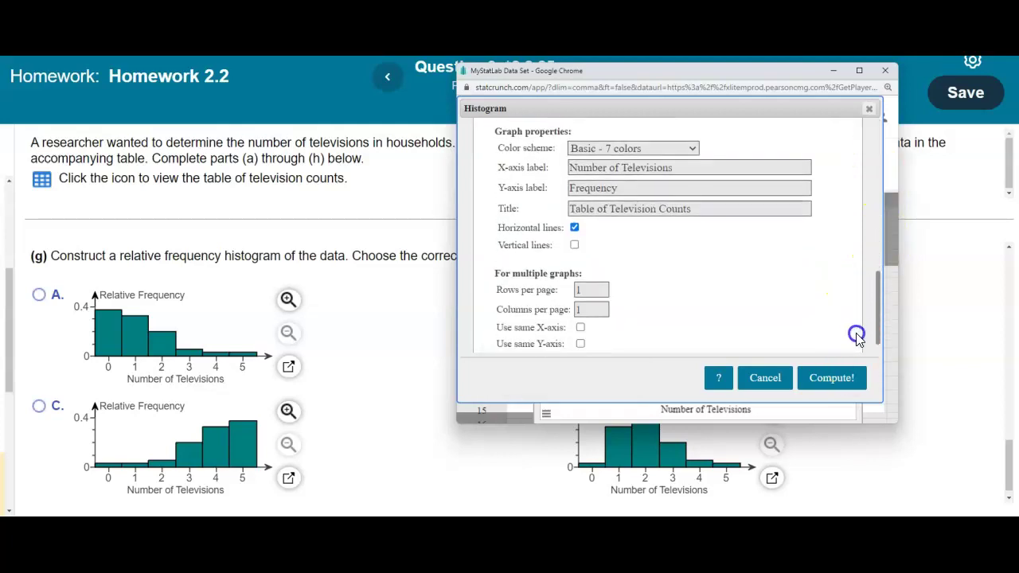
scroll(851, 354, up, 10)
click(821, 360)
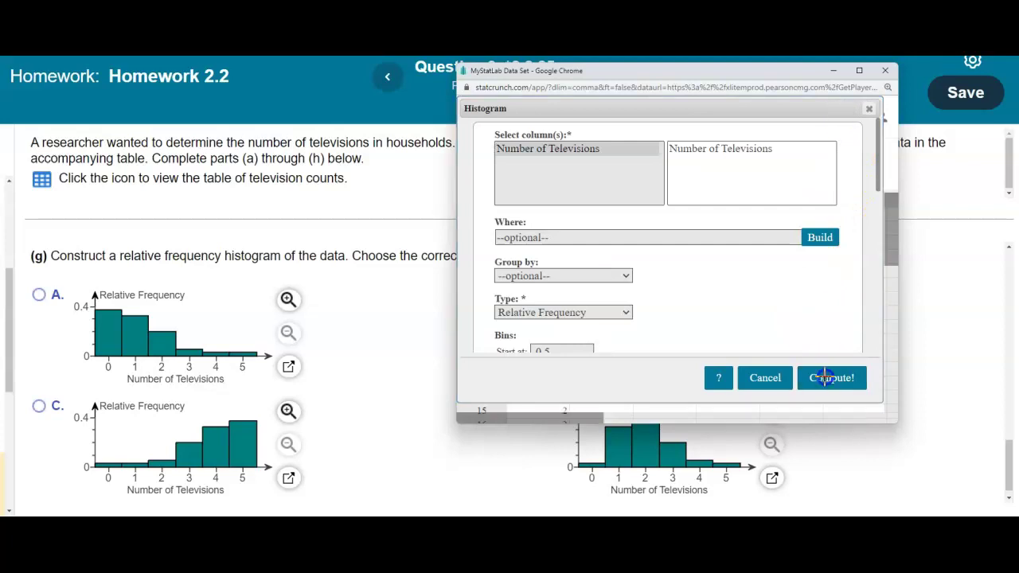
Change the relative frequency histogram's Y-axis label to Relative Frequency and recompute the graph.
drag(637, 299, 498, 305)
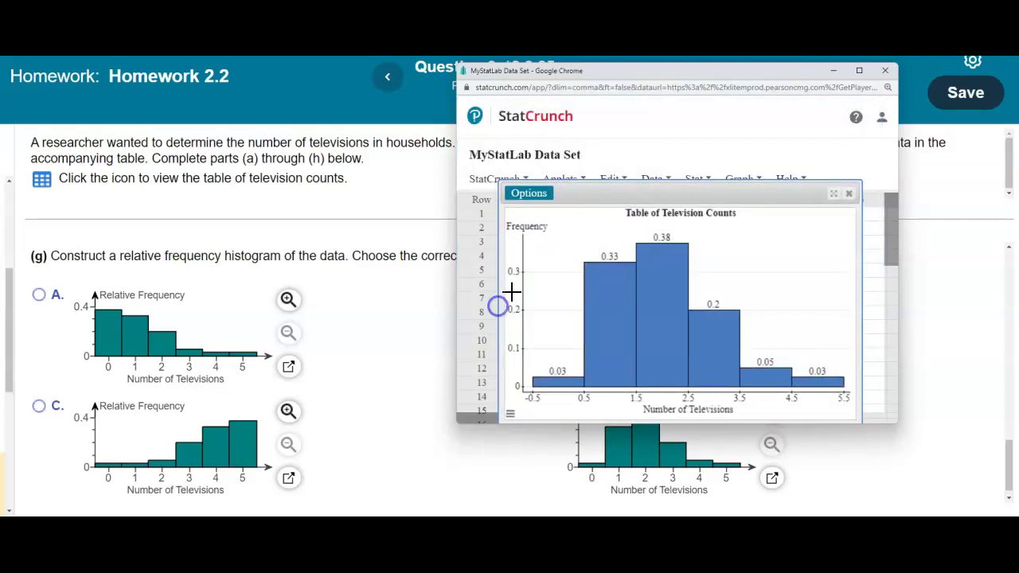
click(529, 195)
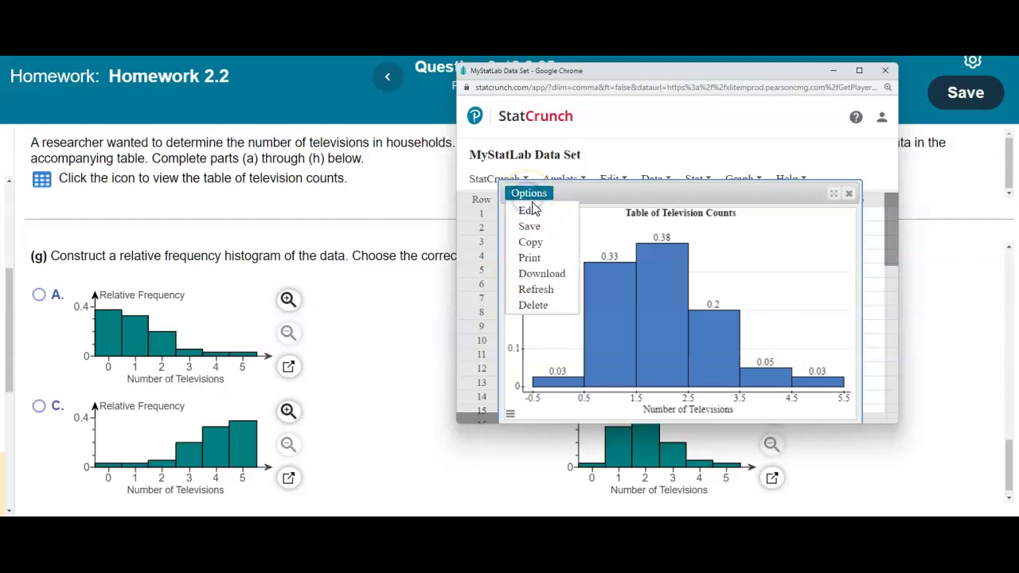
click(527, 210)
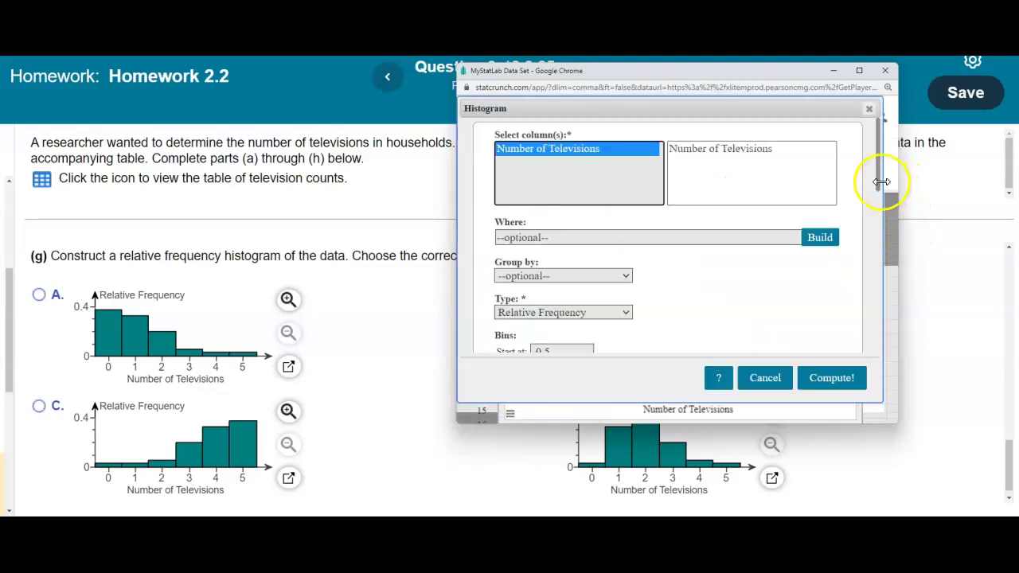
drag(879, 186, 876, 398)
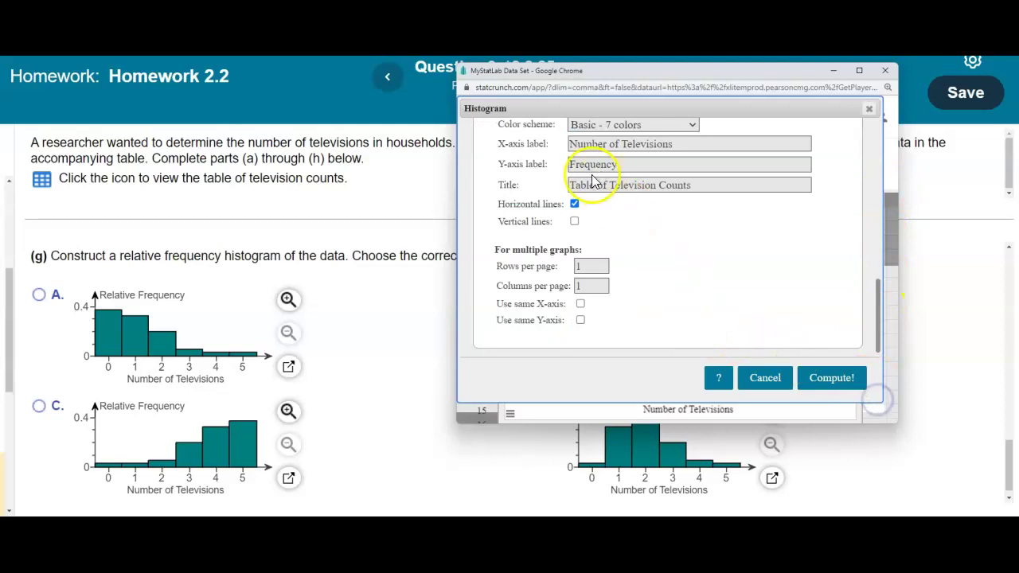
click(572, 165)
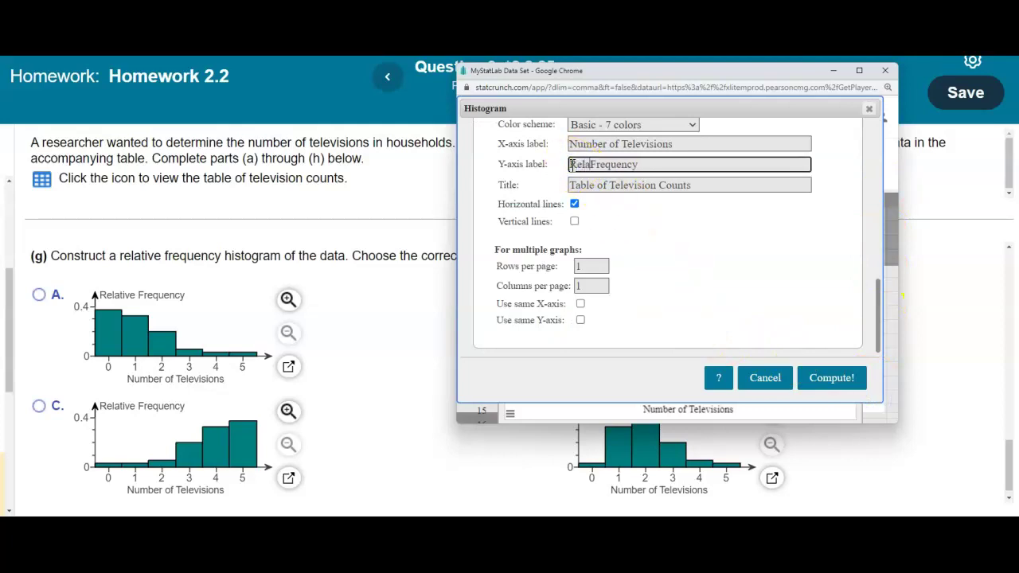
click(826, 375)
Widen the relabelled histogram and move the StatCrunch window beside choices B and D to compare them.
drag(652, 335, 516, 330)
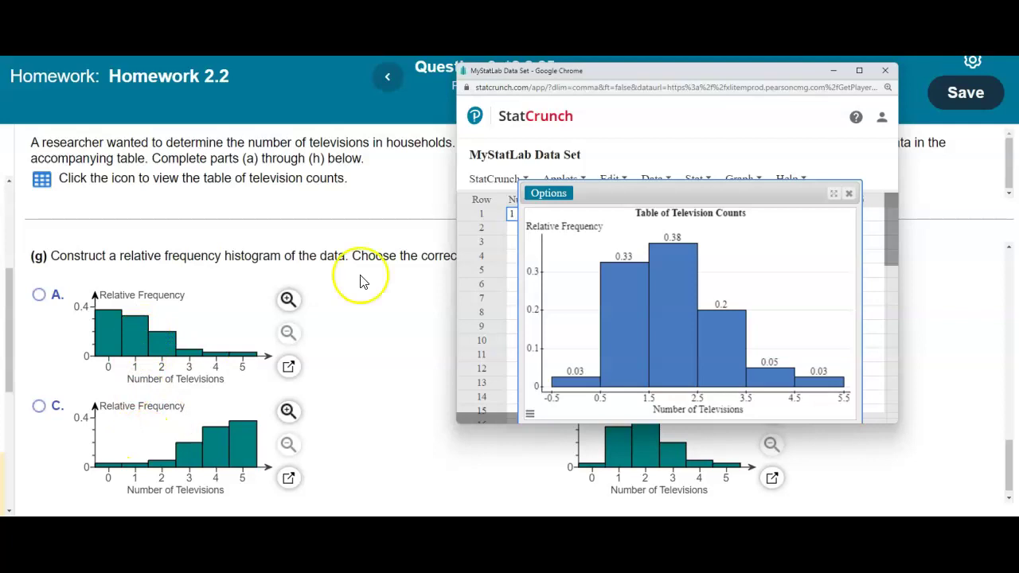
drag(655, 76, 273, 148)
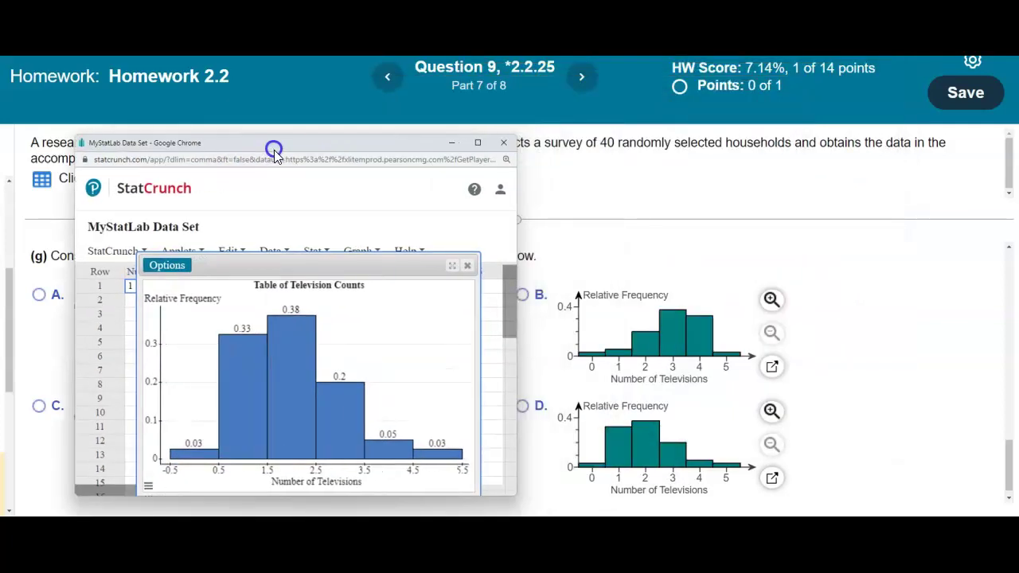
drag(385, 146, 351, 151)
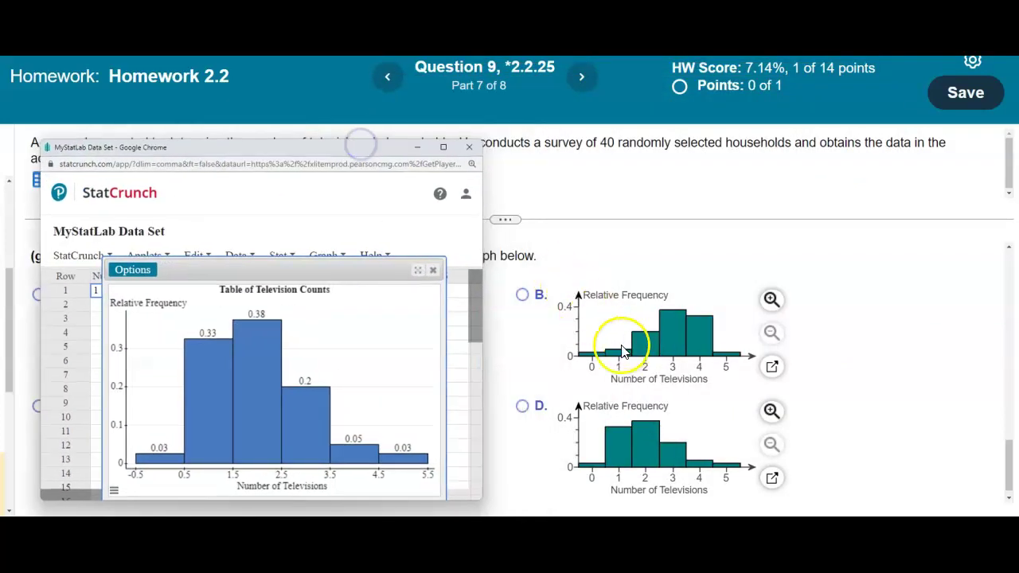
mouse_move(239, 417)
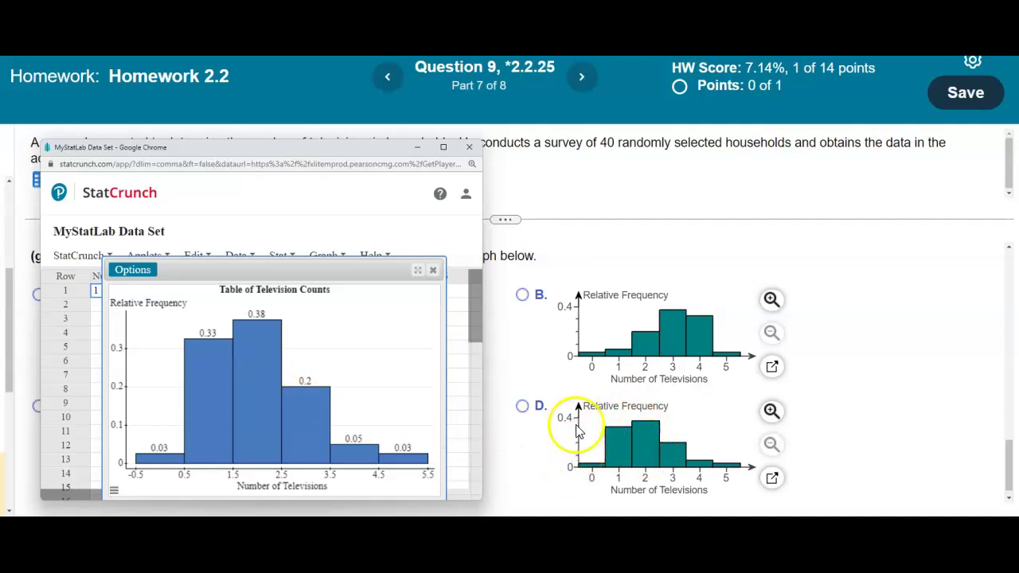
Choose graph D as the part (g) relative frequency histogram, submit the answer and continue to part (h).
click(522, 406)
click(745, 501)
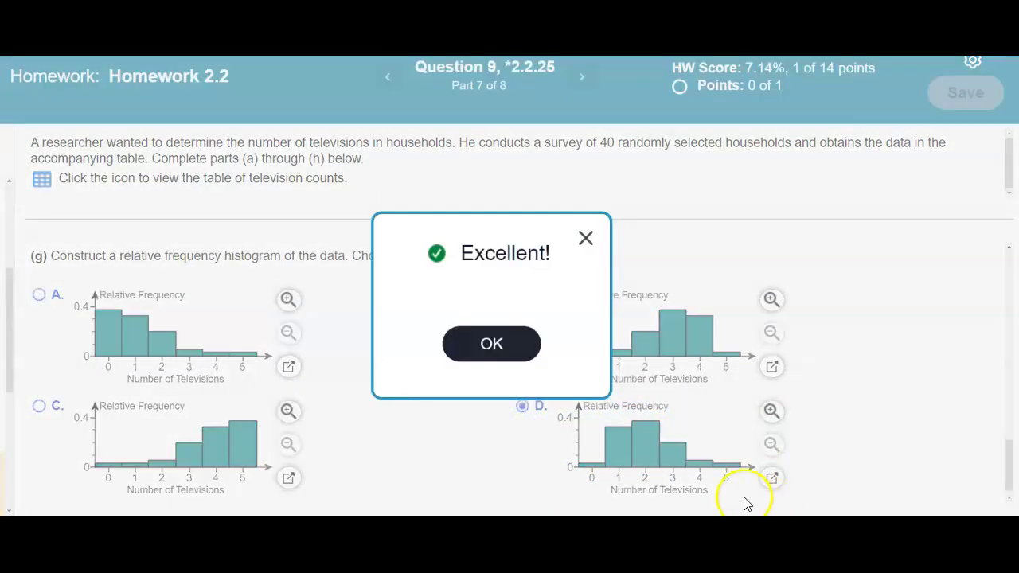
click(502, 343)
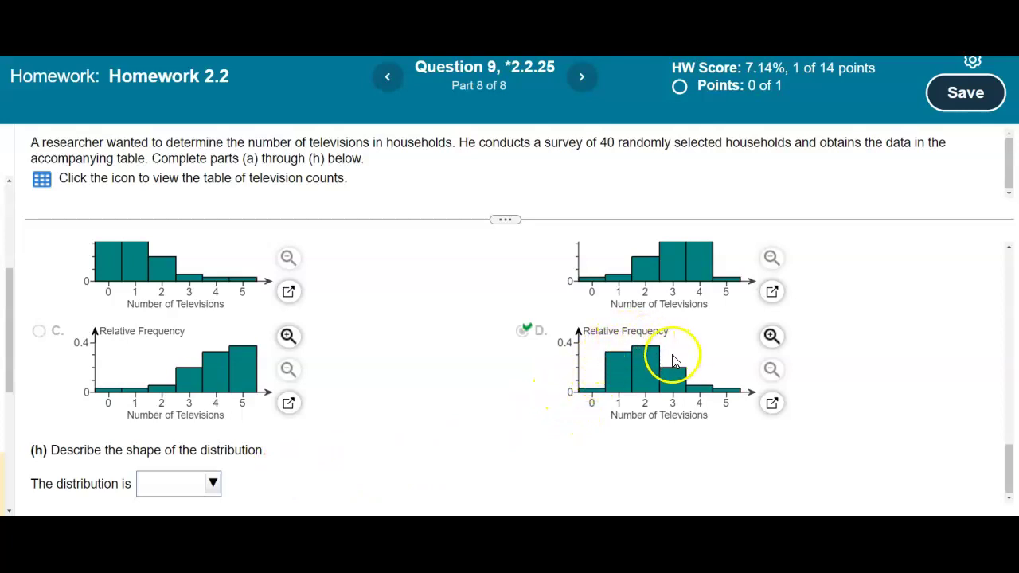
Describe the part (h) distribution as skewed right, submit the answer and dismiss the feedback without moving to the next question.
click(216, 483)
click(235, 439)
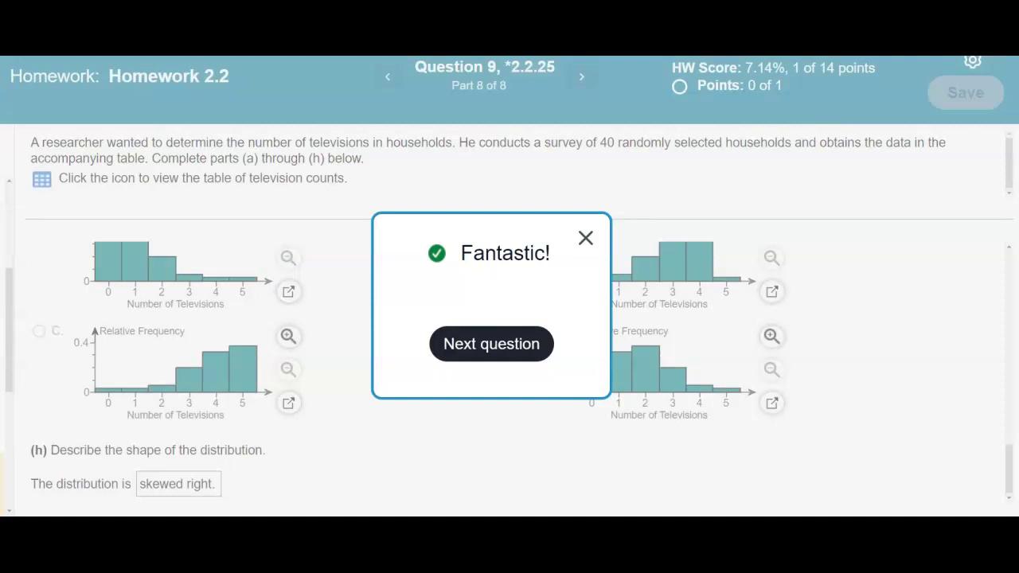
click(587, 240)
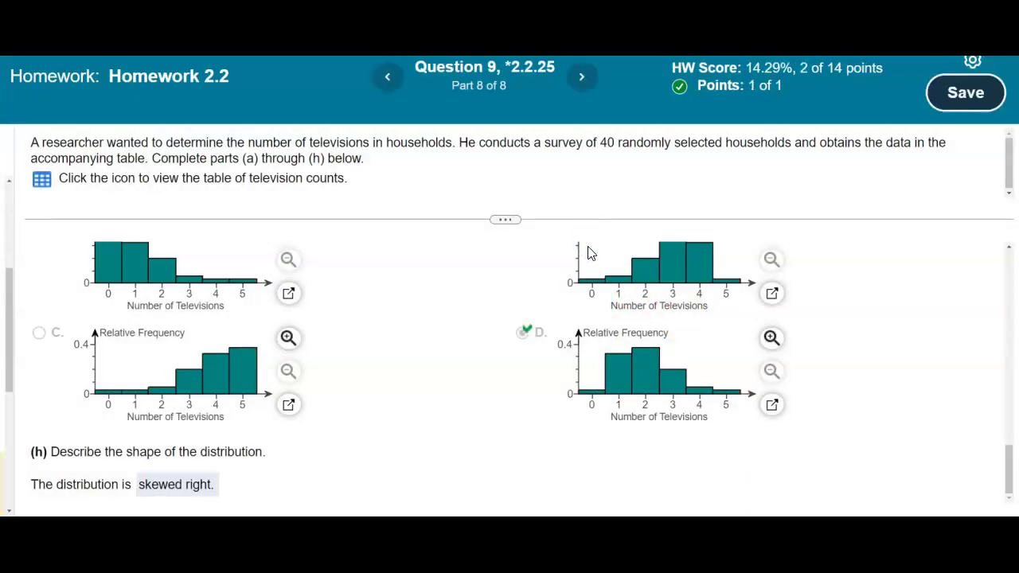